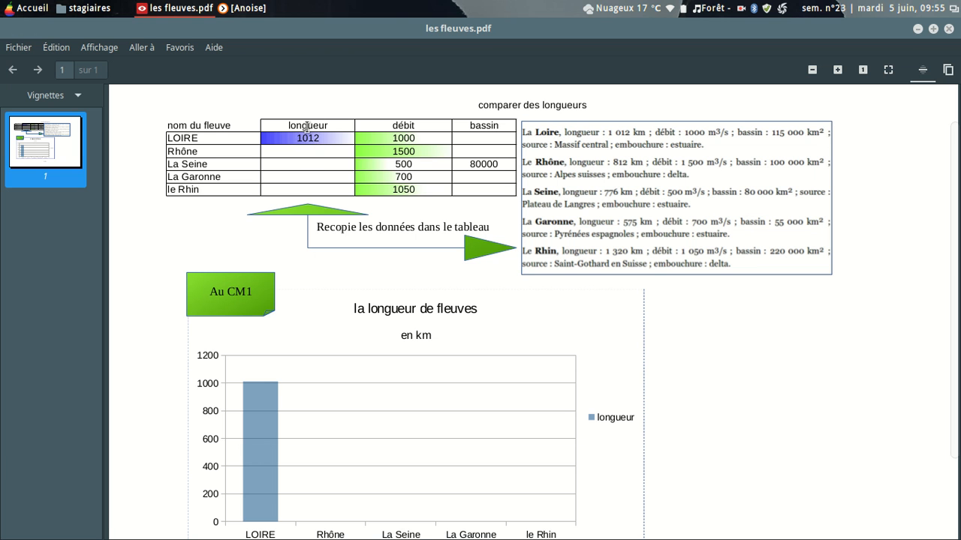
Step: Review the les fleuves.pdf worksheet, and open a new blank LibreOffice Calc spreadsheet
scroll(739, 359, down, 1)
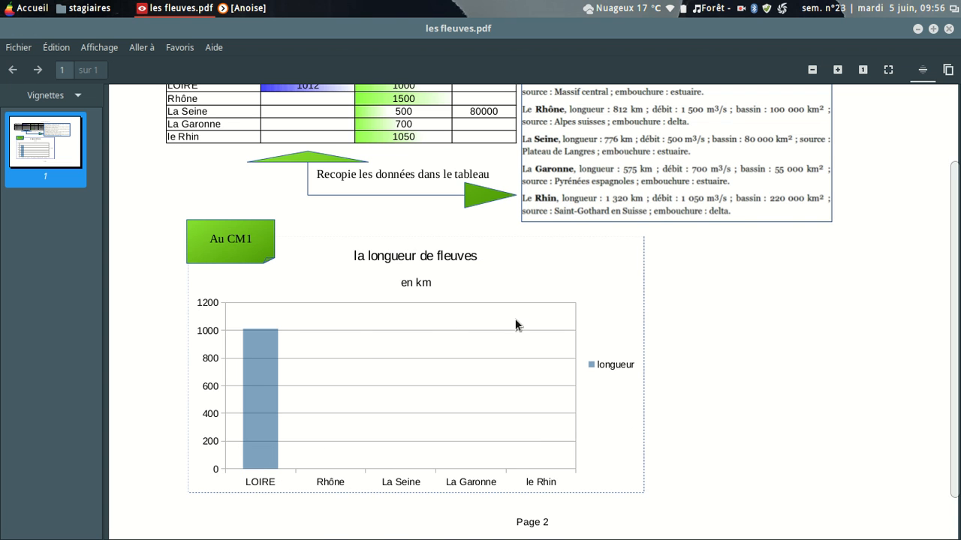
scroll(697, 354, up, 1)
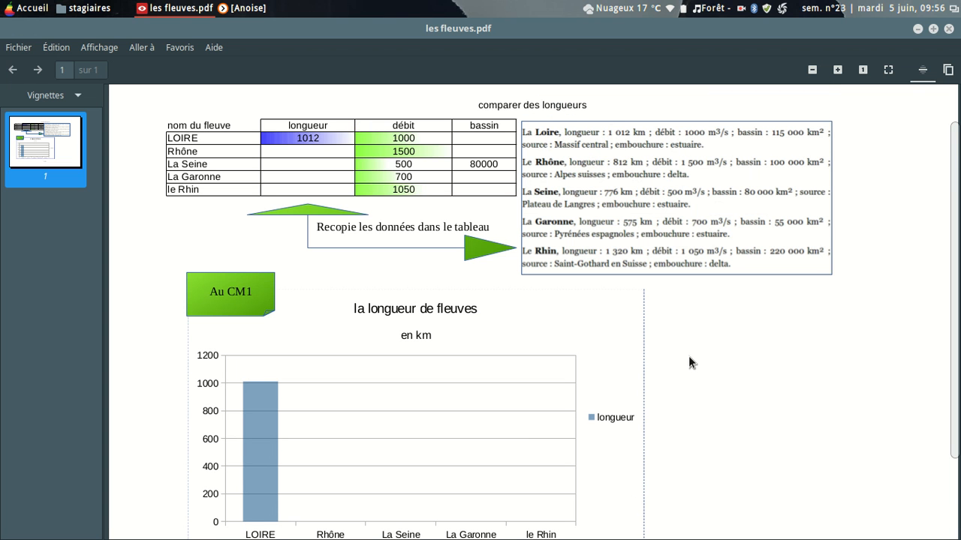
mouse_move(216, 529)
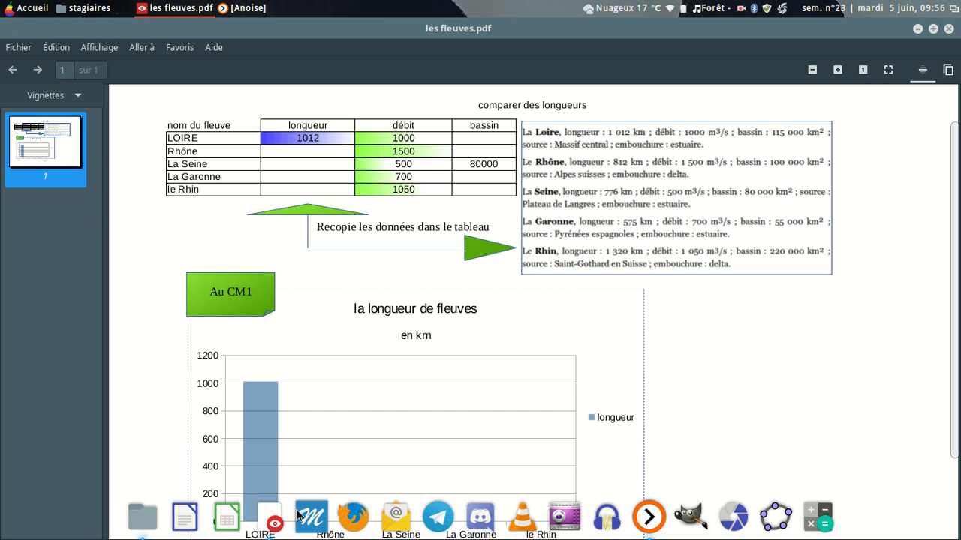
click(229, 519)
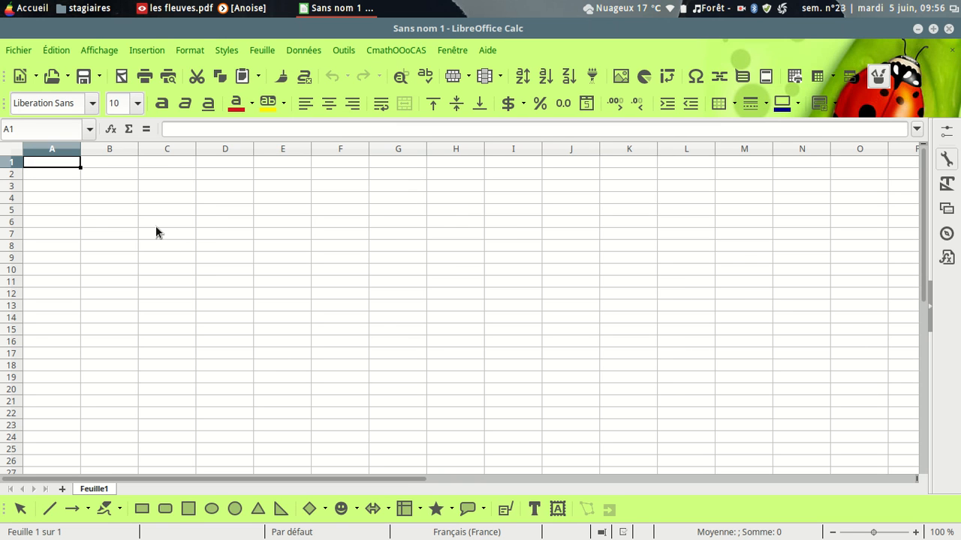
Step: Insert the image données fleuves.png from the stagiaires folder into the sheet and place it over columns H to O, from row 2 down
click(90, 9)
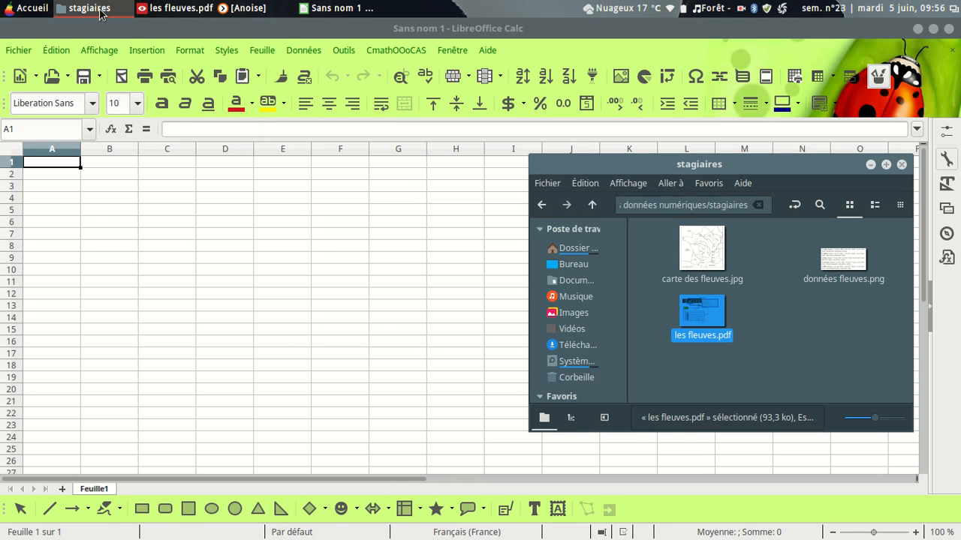
drag(843, 263, 433, 224)
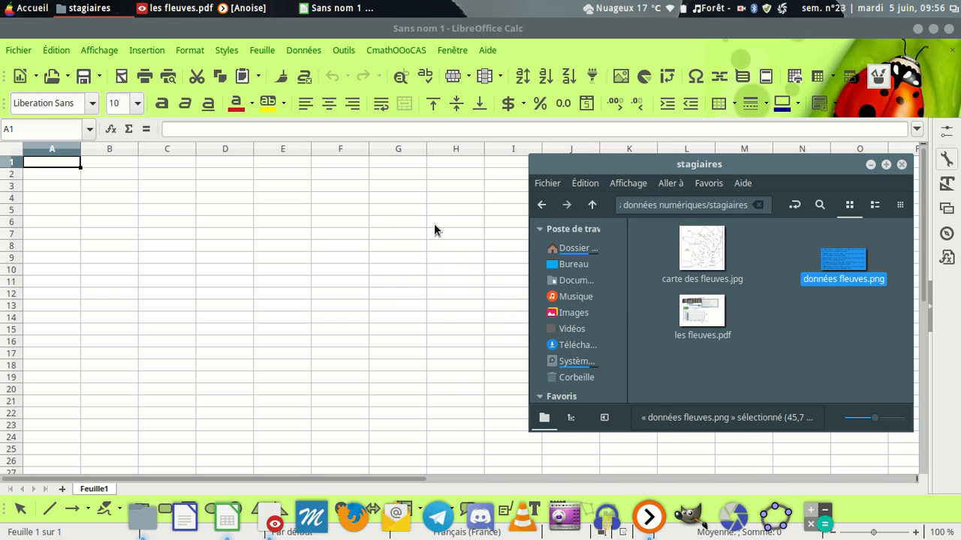
click(869, 168)
drag(687, 349, 694, 299)
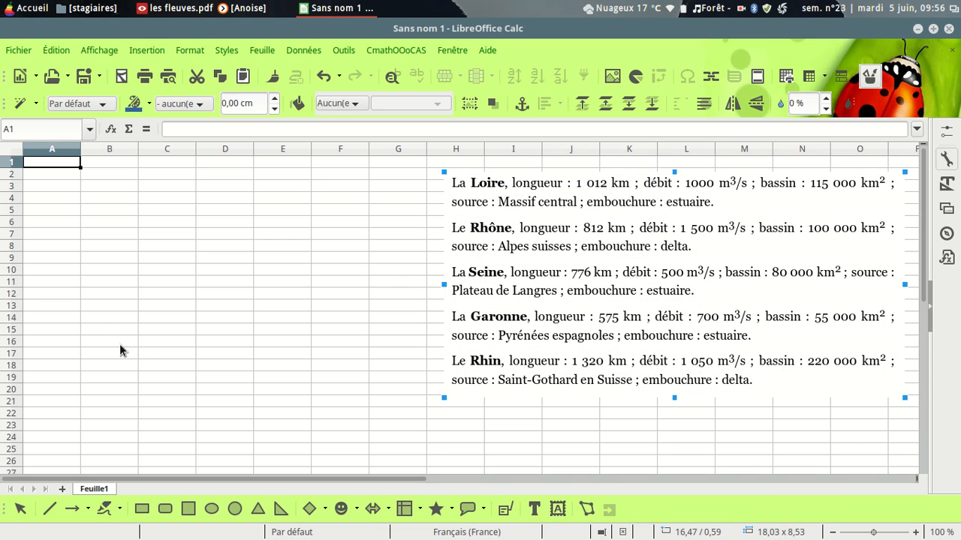
Step: Enter the column headings "fleuves" in A1 and "longueur" in B1
click(70, 163)
text(f)
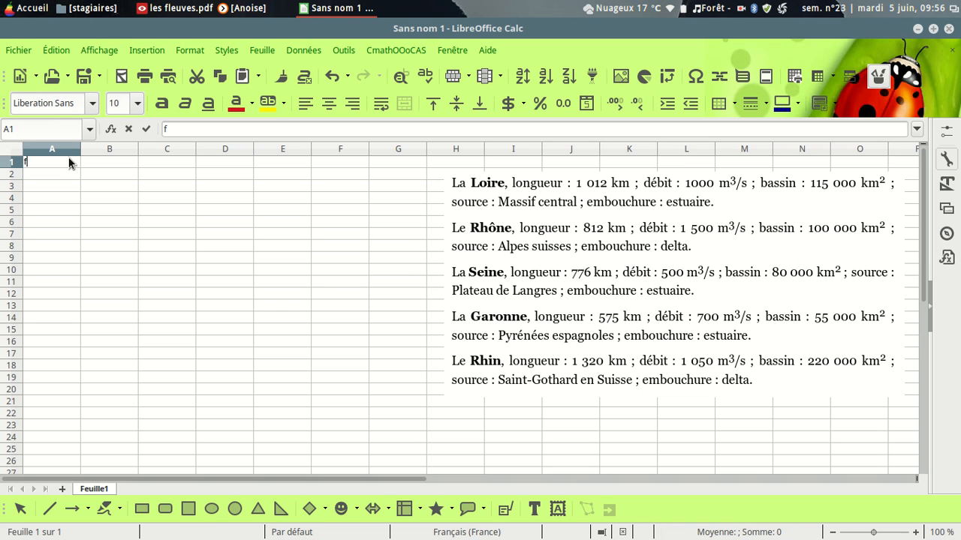
text(leuves)
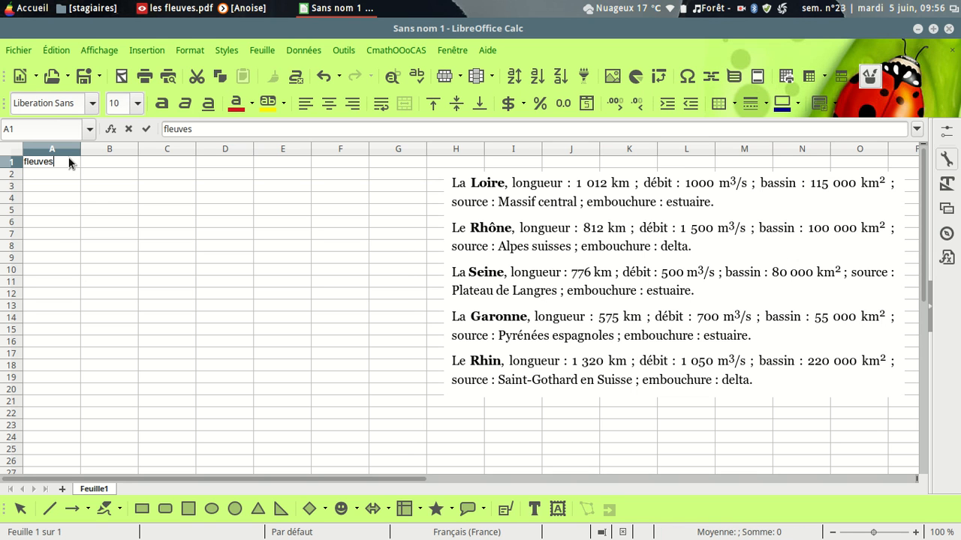
click(116, 165)
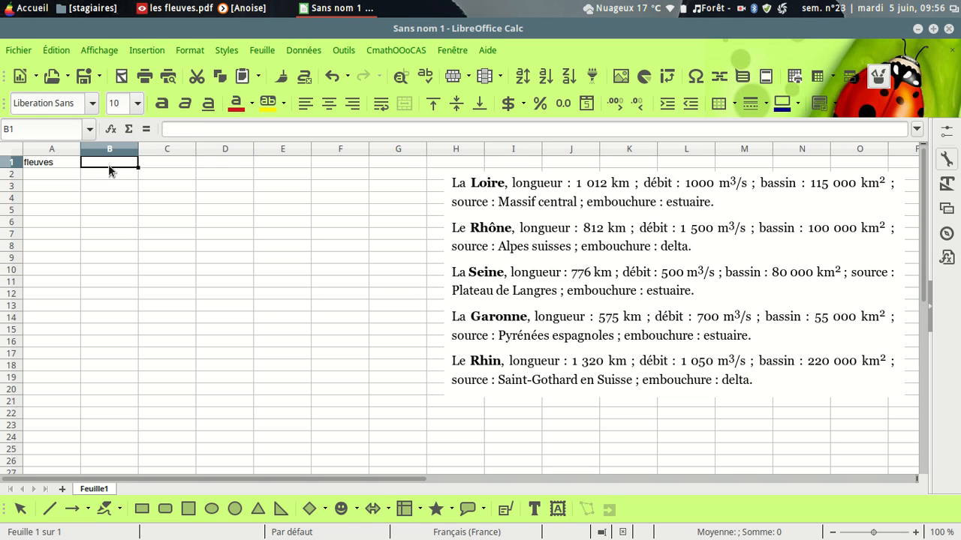
text(longueur)
Step: Fill cells A2 to A4 with the river names La Loire, Le Rhône and La Seine
click(49, 174)
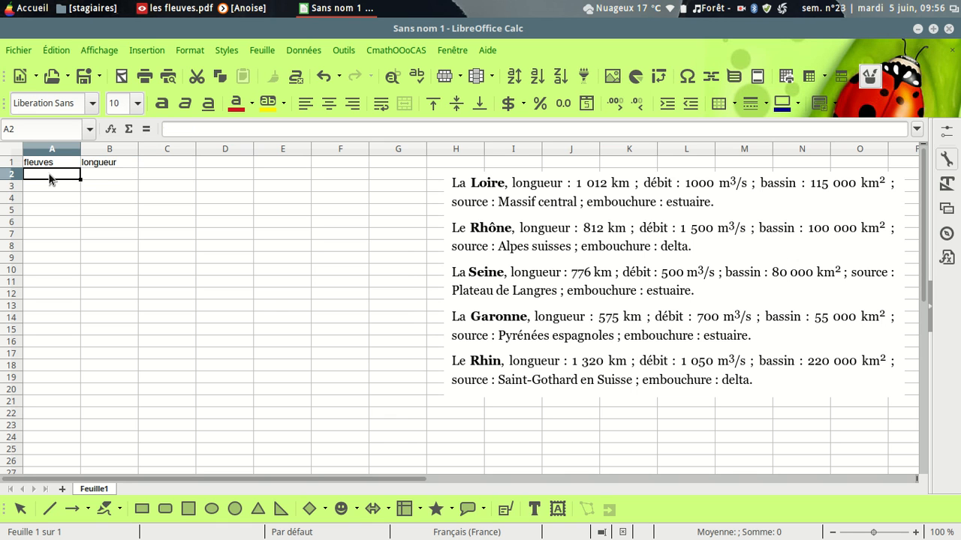
text(La Loire)
key(Return)
text(L)
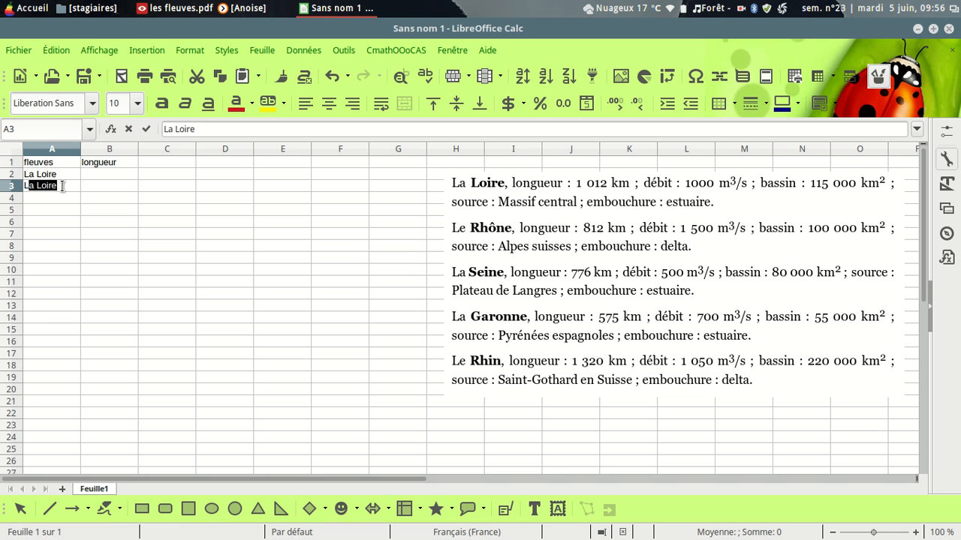
text(e Rh)
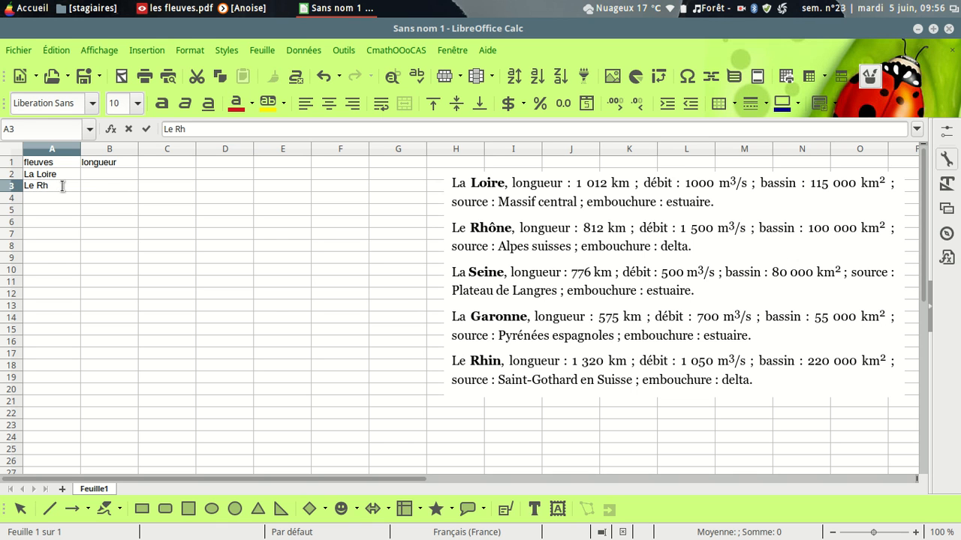
text(ône)
key(Return)
text(La )
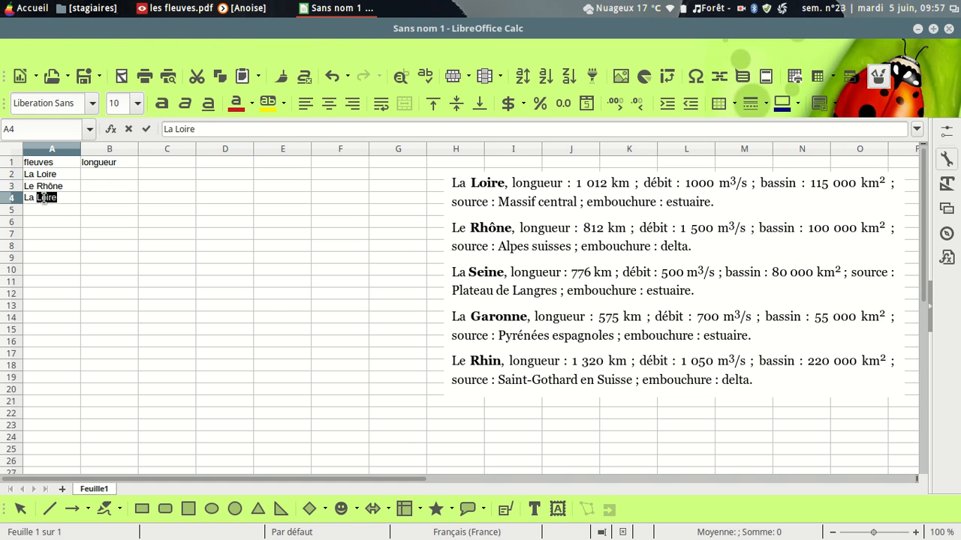
text(Seine)
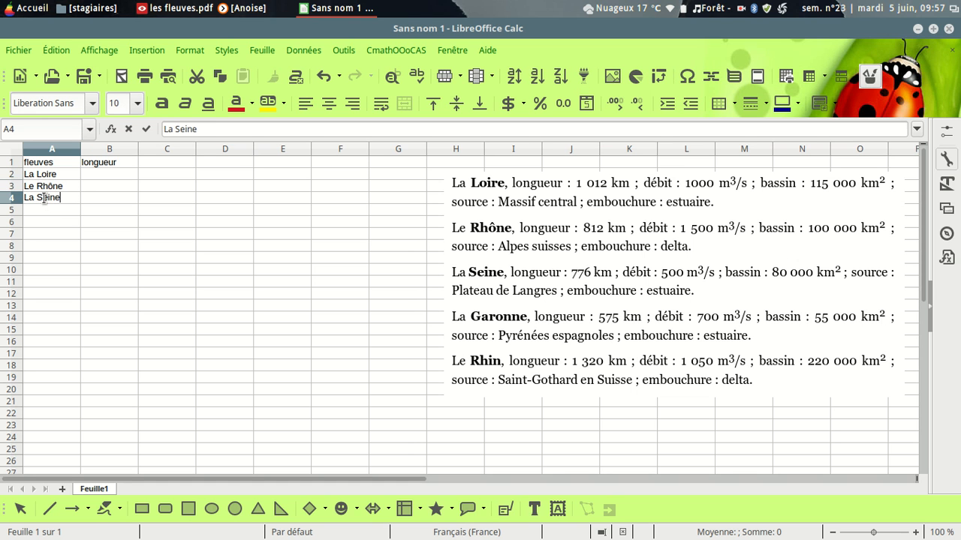
key(Return)
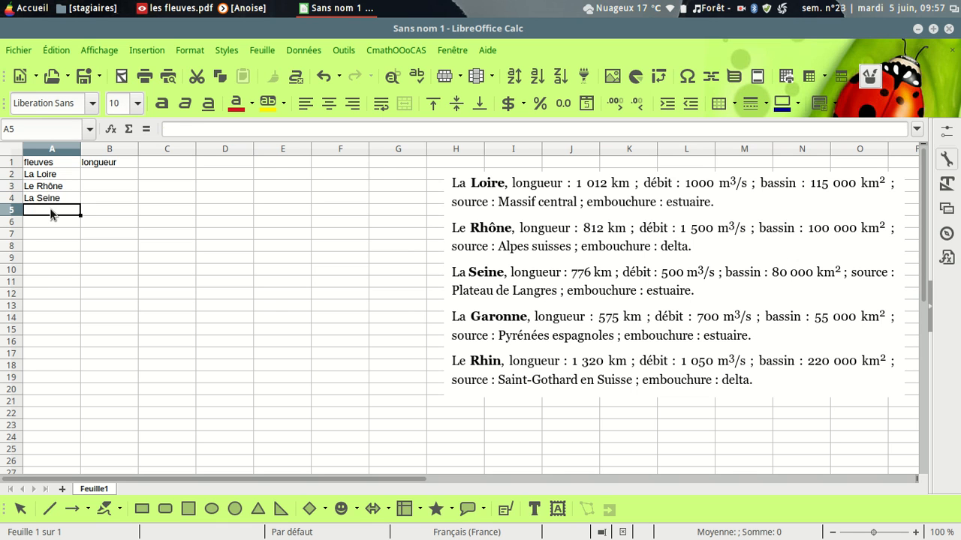
Step: Complete the river list with La Garonne in A5 and Le Rhin in A6
text(La Garonne)
key(Return)
text(Le )
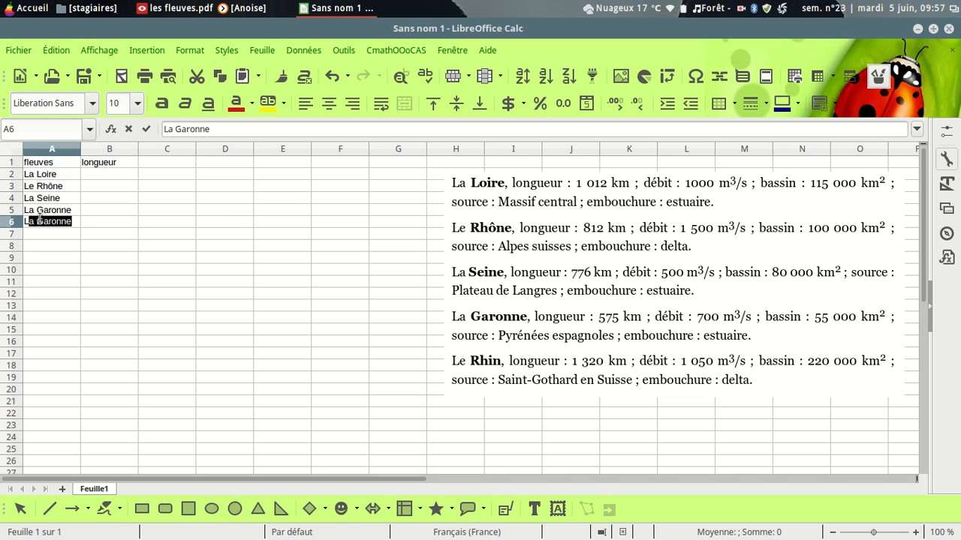
text(Rhin)
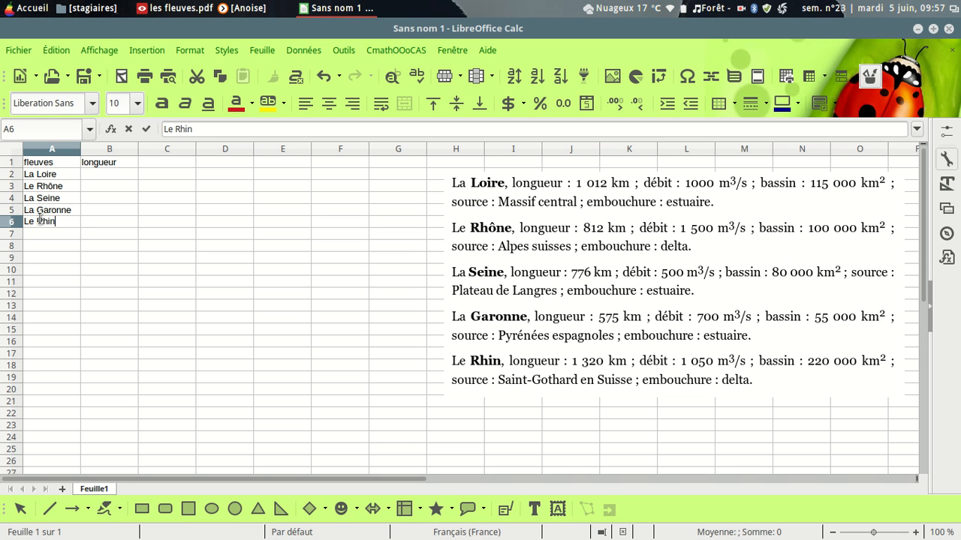
click(47, 259)
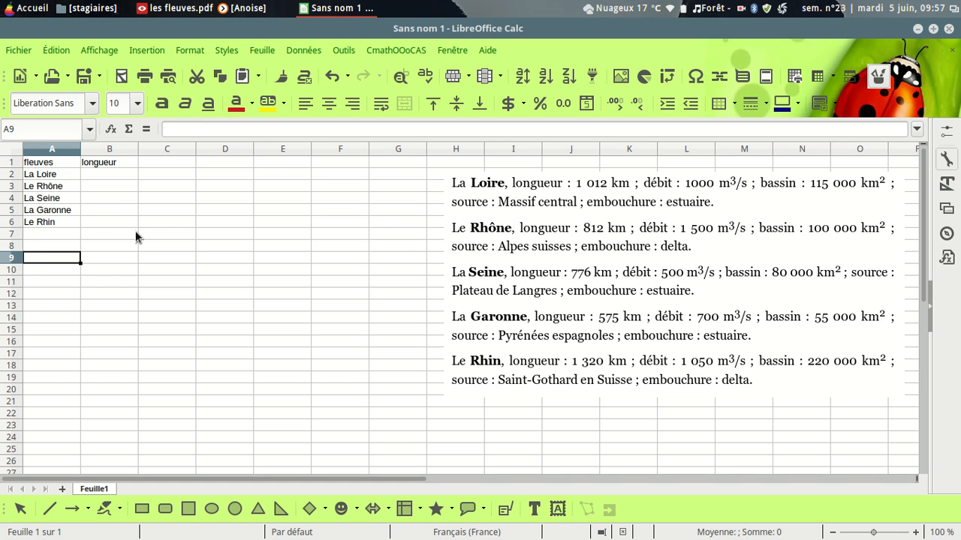
Step: Centre the contents of A1:B6 horizontally, and left-align the river names in A2:A6
drag(36, 167, 118, 223)
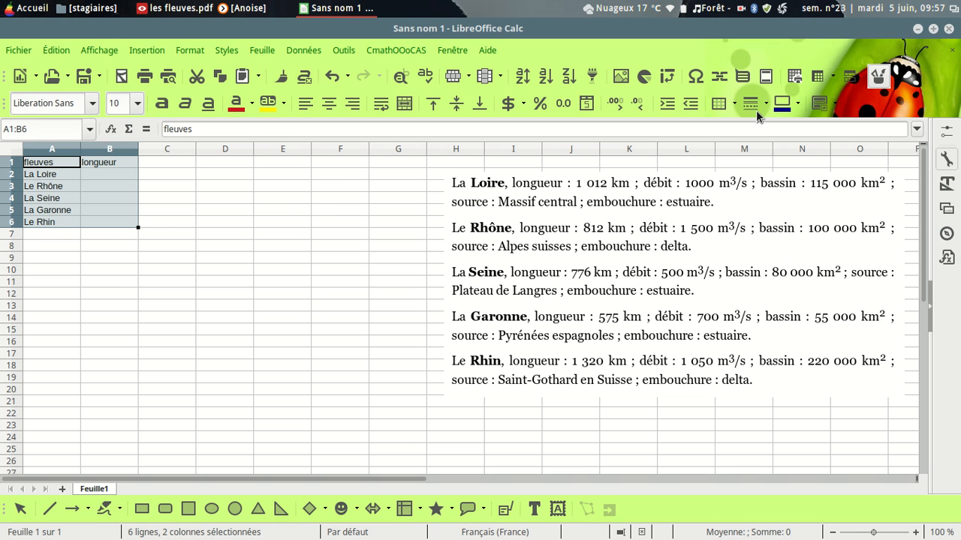
click(328, 105)
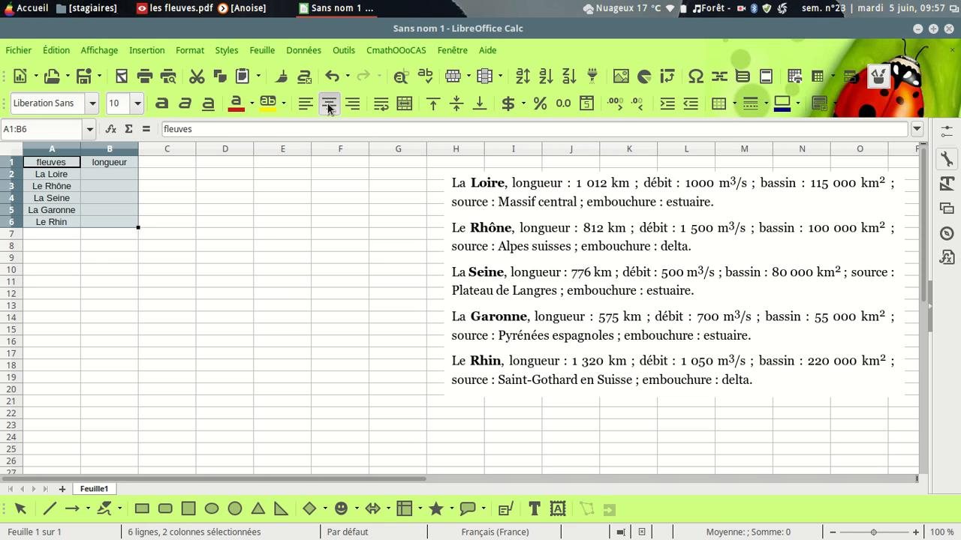
click(86, 281)
drag(51, 174, 52, 223)
click(305, 103)
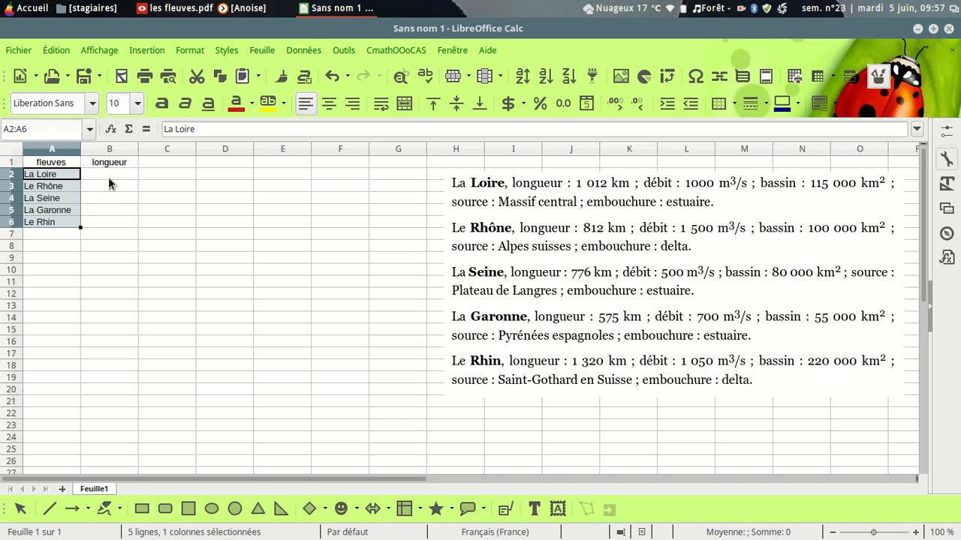
Step: Apply outer and inner borders to every cell of the table A1:B6
click(61, 165)
drag(60, 165, 113, 224)
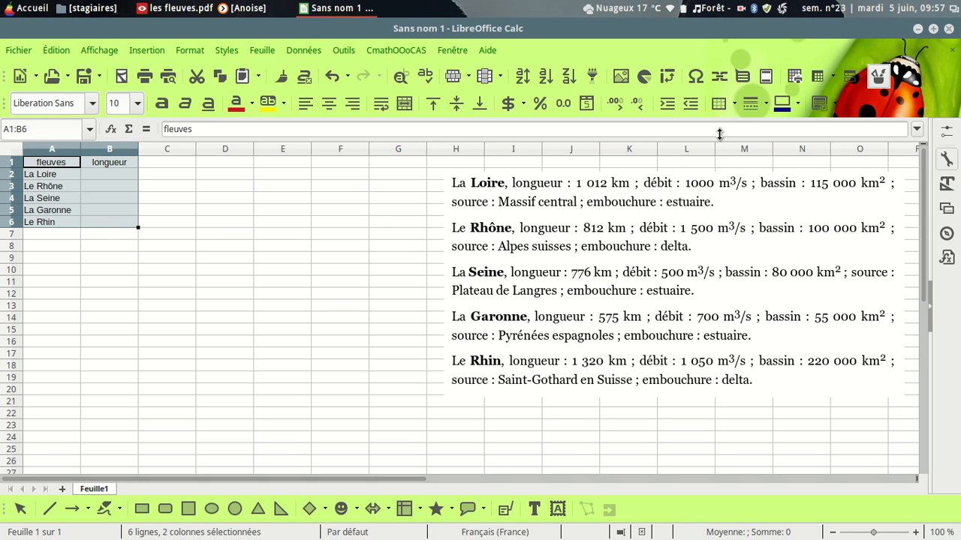
click(733, 102)
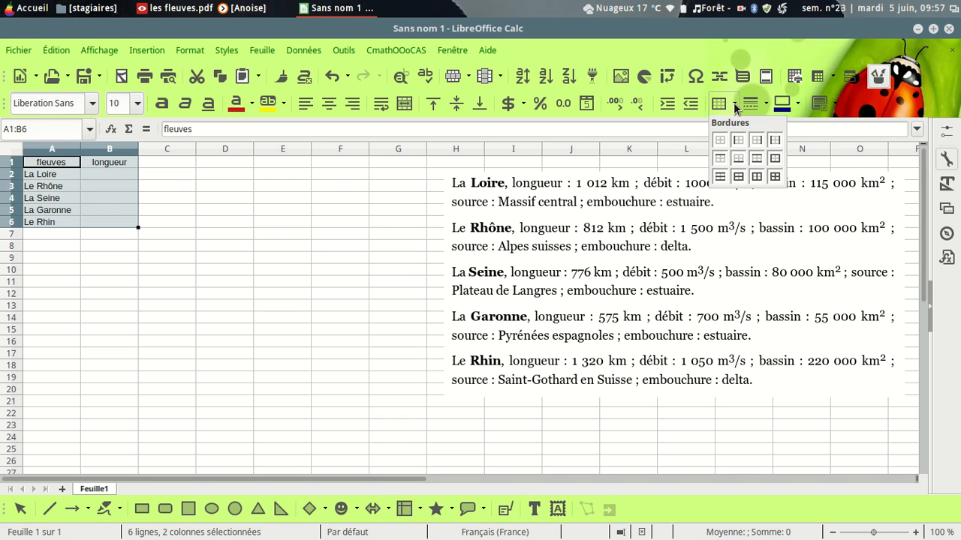
click(778, 180)
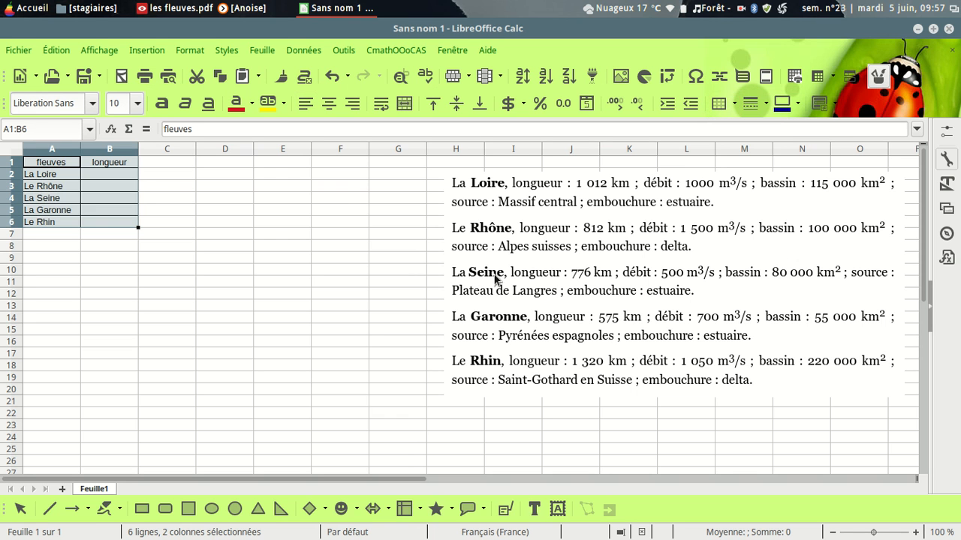
click(177, 328)
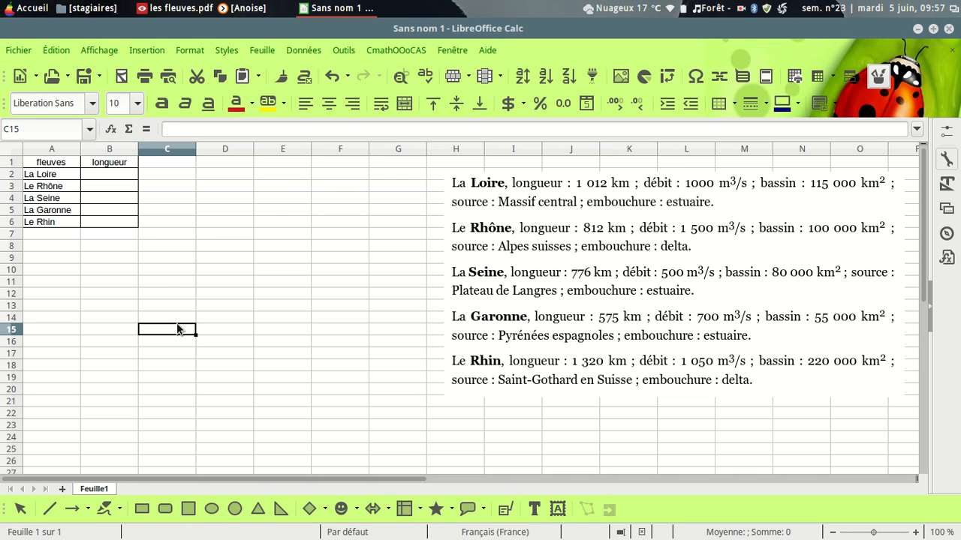
Step: Enter the river lengths 1012 for La Loire in B2 and 1320 for Le Rhin in B6
click(126, 175)
text(1012)
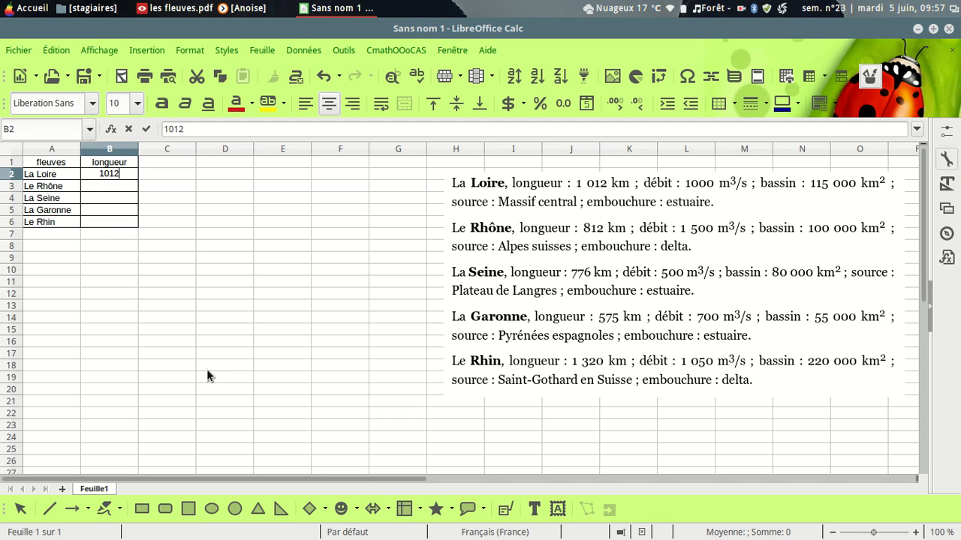
click(199, 333)
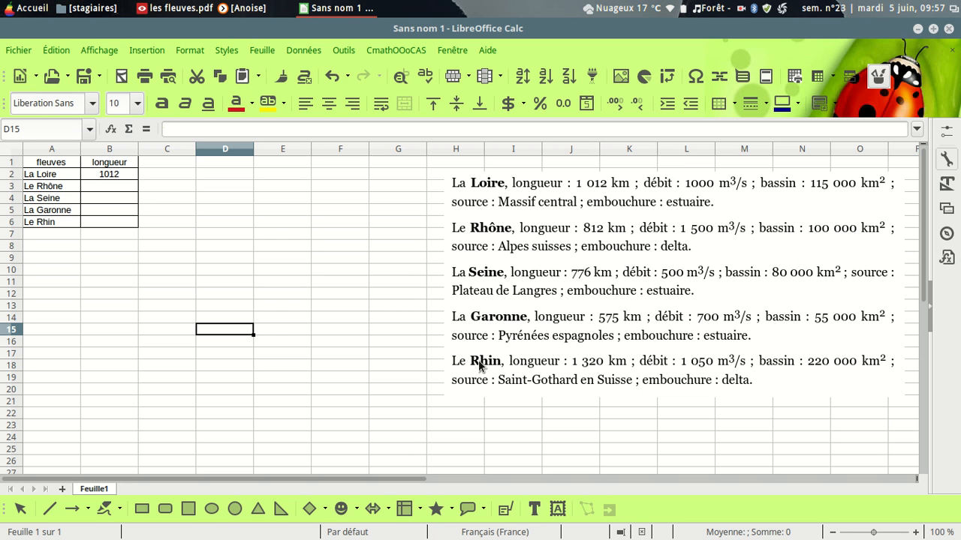
click(106, 223)
text(1320)
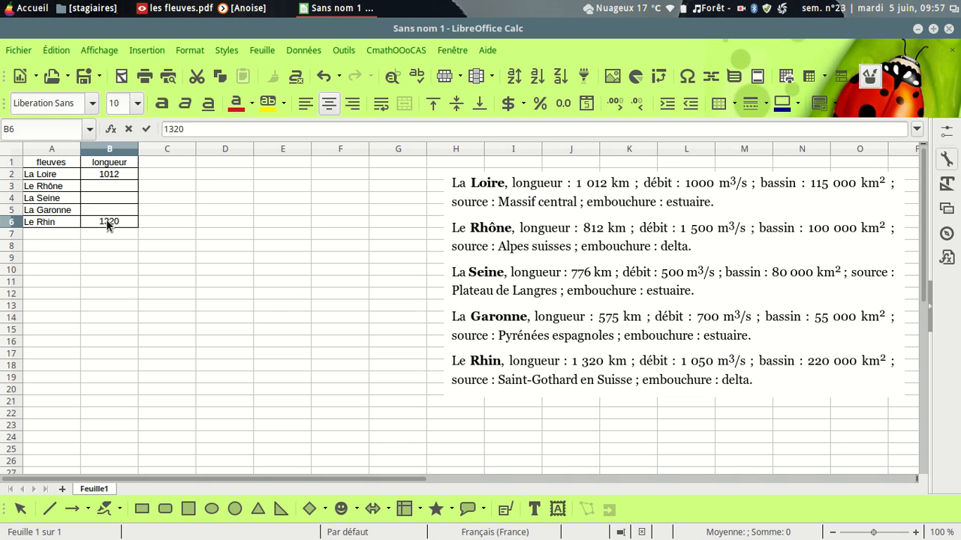
click(110, 257)
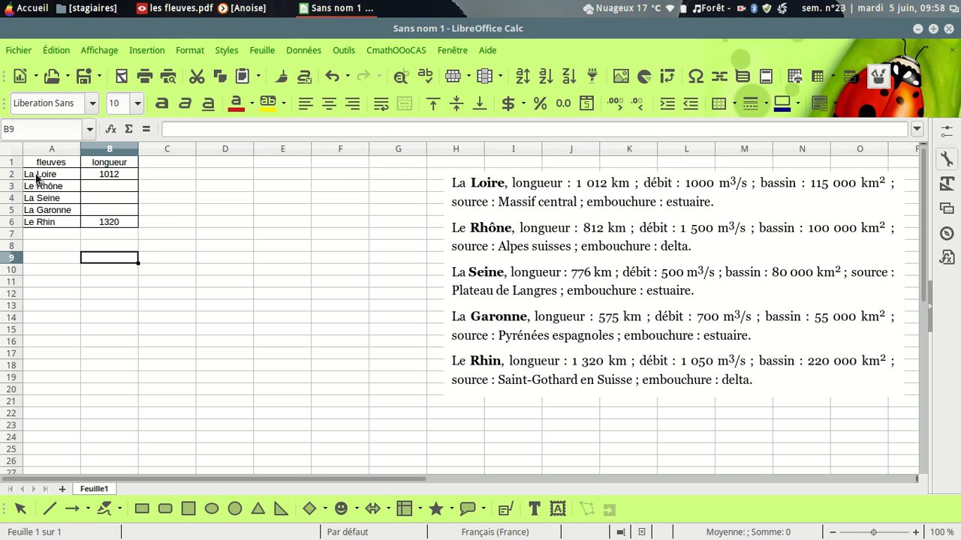
Step: Start a normal column chart from A2:B6, with data series in columns and the first column as labels
drag(35, 177, 116, 224)
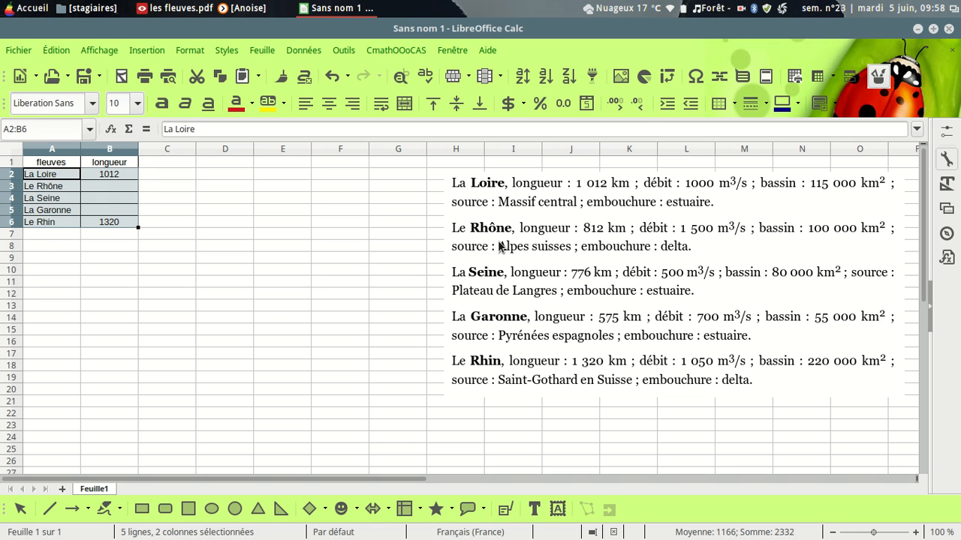
click(643, 77)
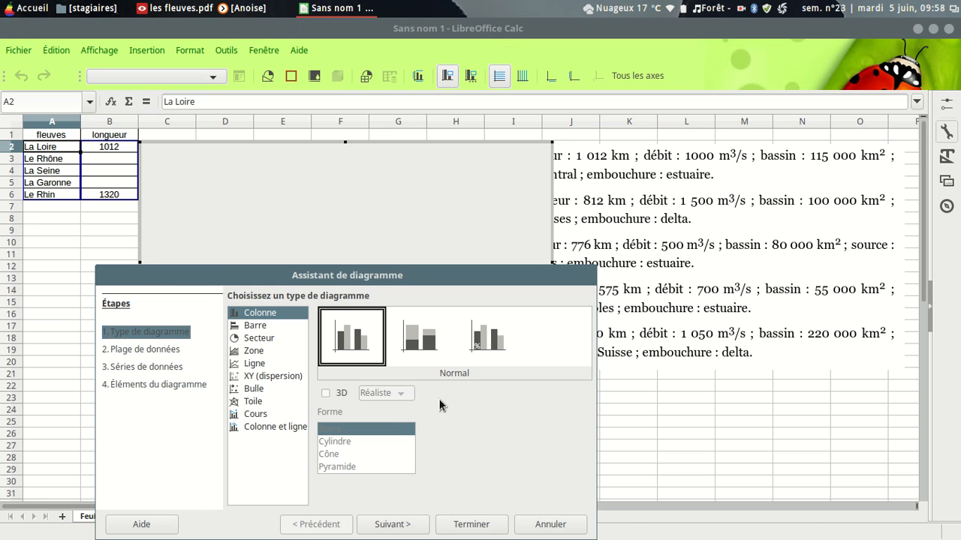
drag(418, 275, 743, 132)
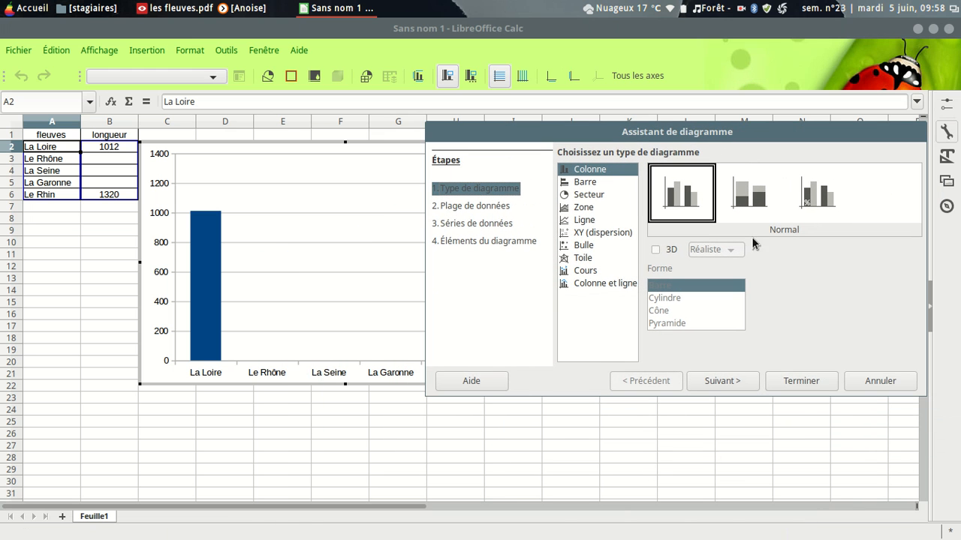
click(740, 385)
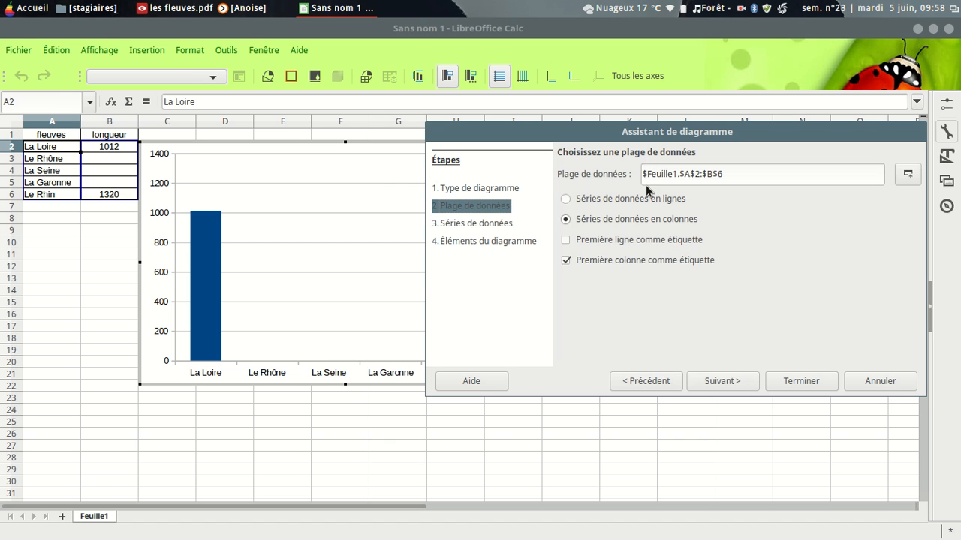
drag(650, 138, 626, 162)
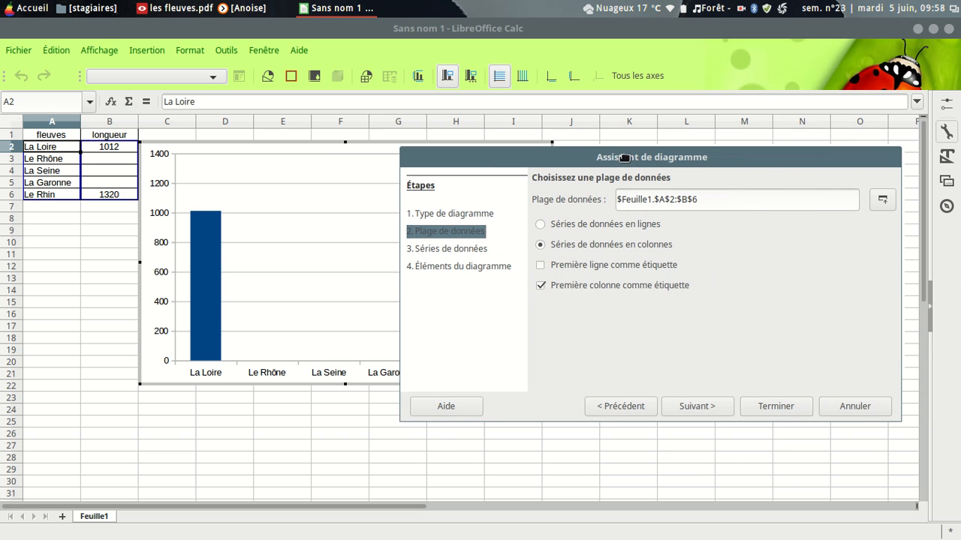
click(710, 412)
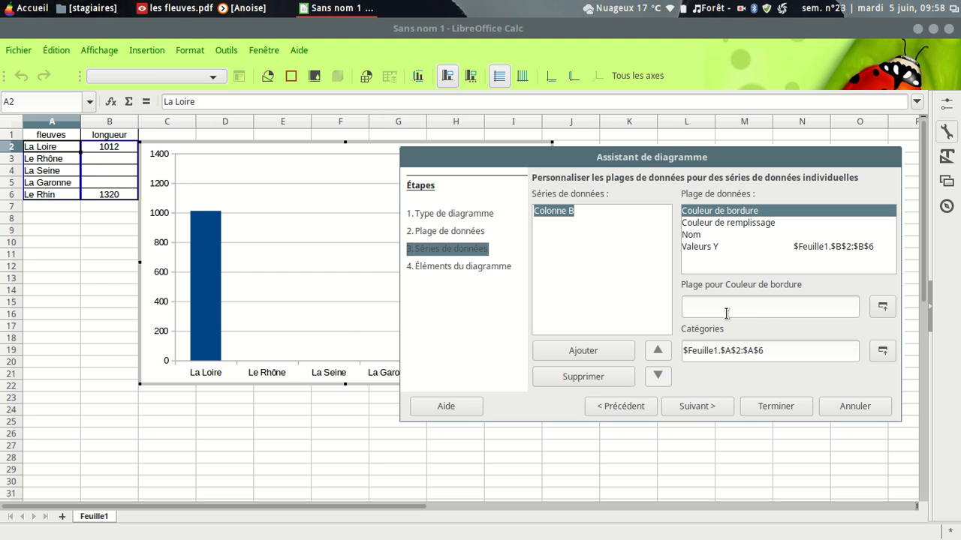
Step: Take the chart series name from the longueur header in cell B1
click(692, 235)
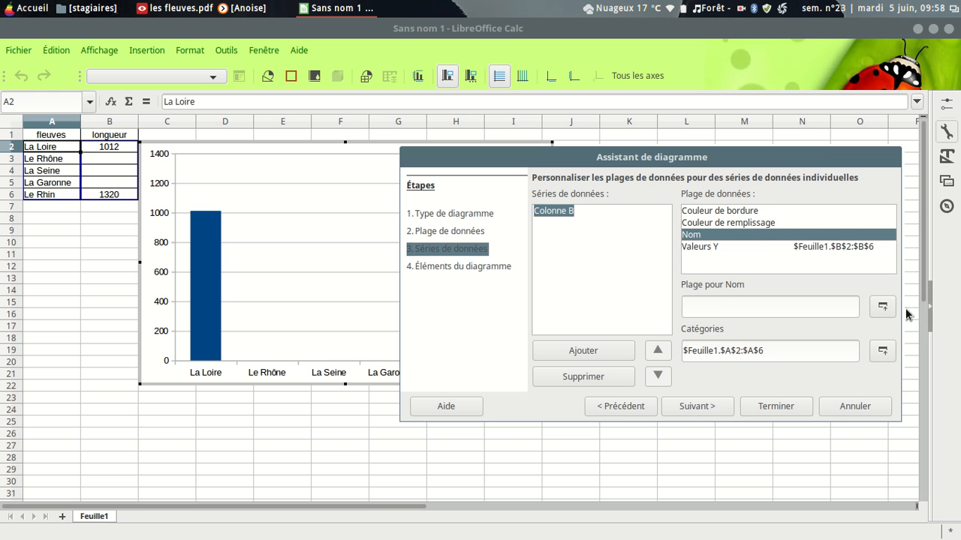
click(882, 308)
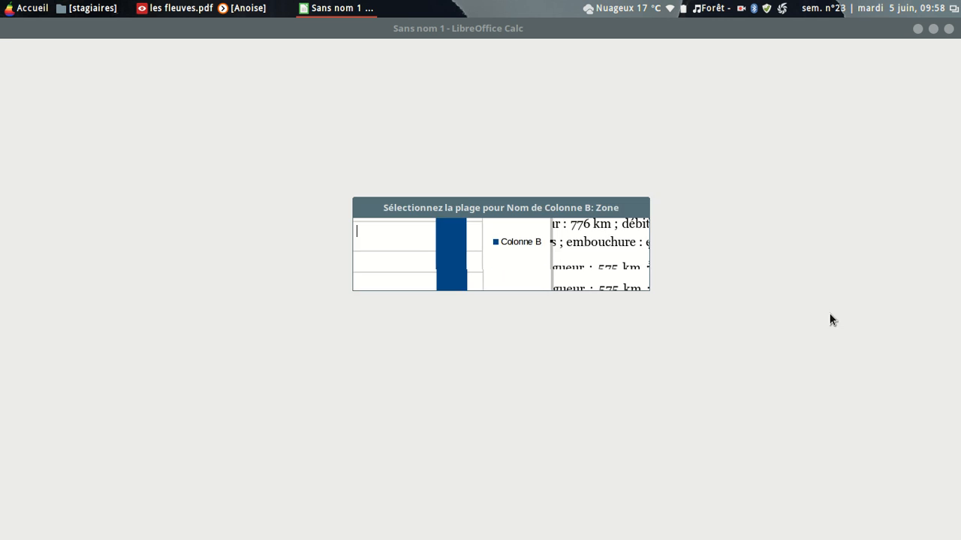
click(106, 136)
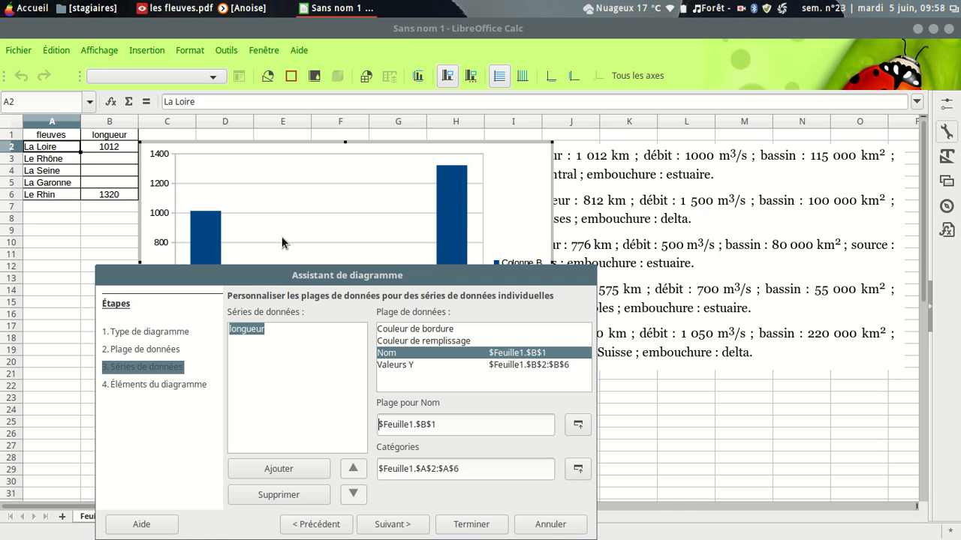
drag(322, 277, 360, 167)
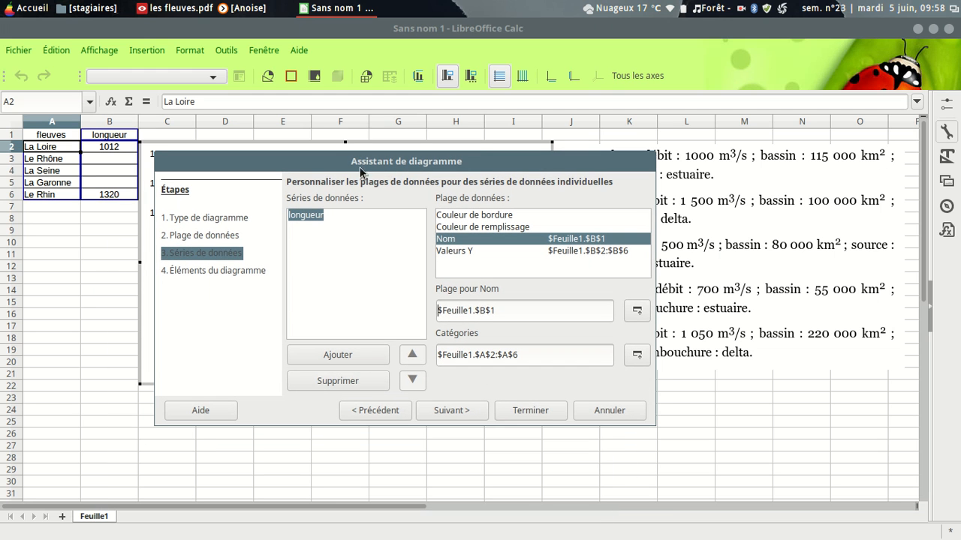
Step: Give the chart the title "La longueur des fleuves" and the subtitle "en km"
click(472, 410)
drag(512, 163, 717, 199)
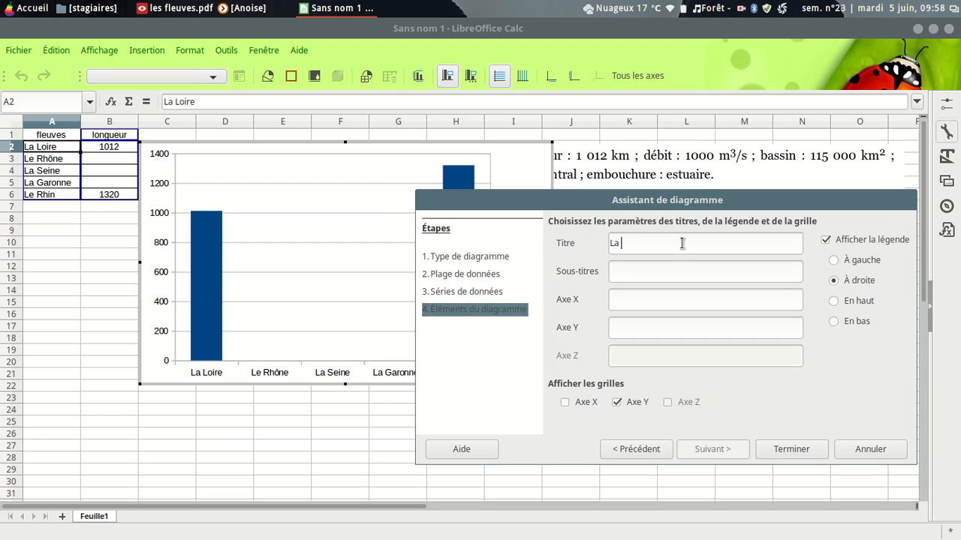
click(681, 242)
text(La longueur de)
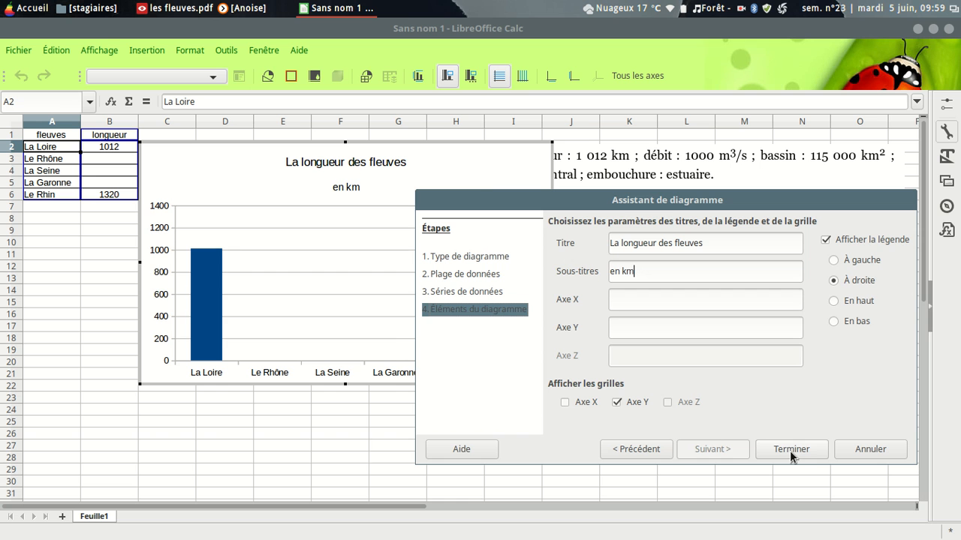
Step: Place the chart legend above the plot (En haut) and finish creating the chart
drag(598, 201, 550, 202)
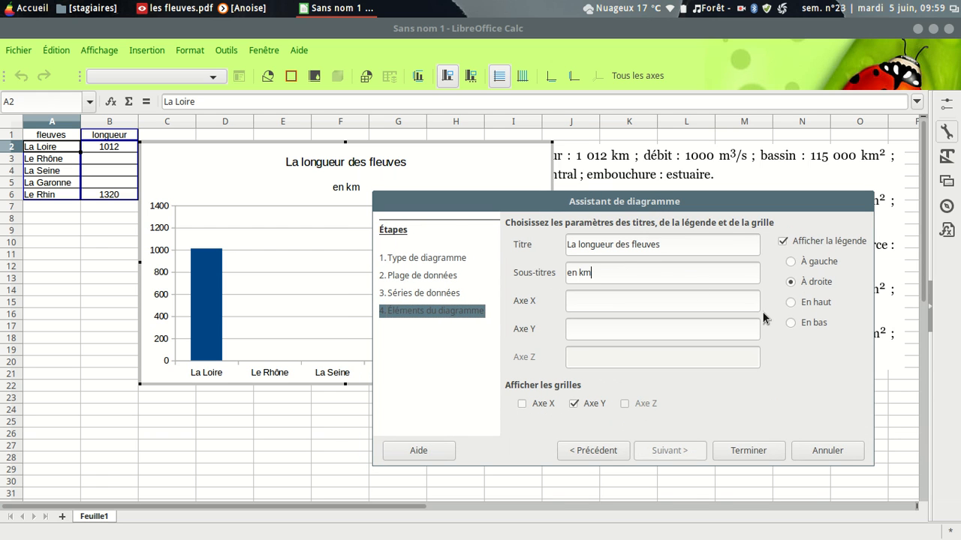
click(793, 303)
drag(509, 201, 465, 150)
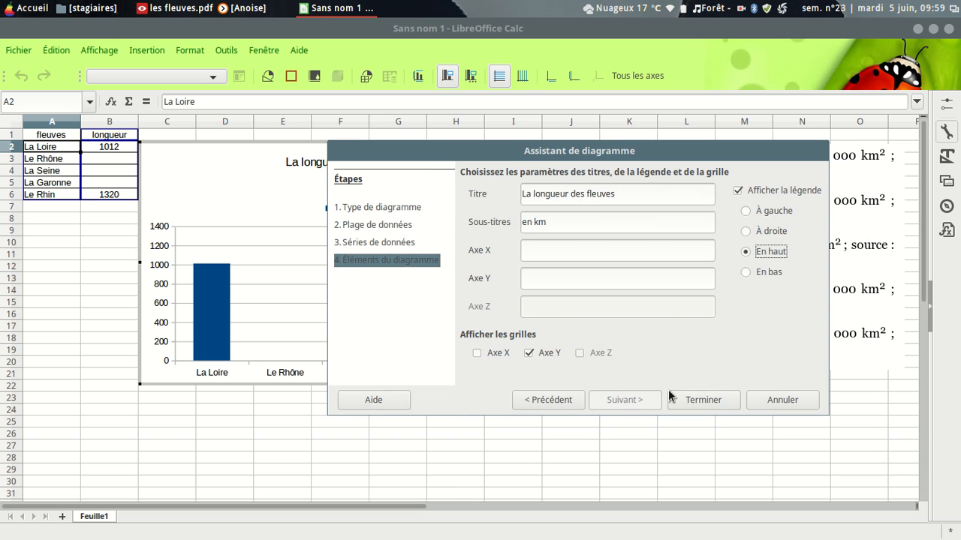
click(719, 404)
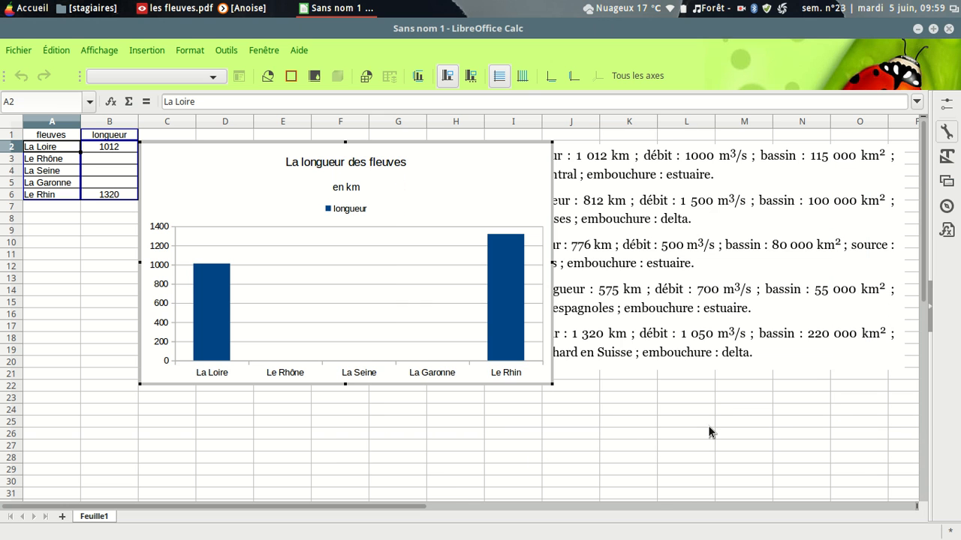
Step: Move the chart below the river table, from about row 11, so that it no longer covers the source text image
click(578, 427)
click(577, 424)
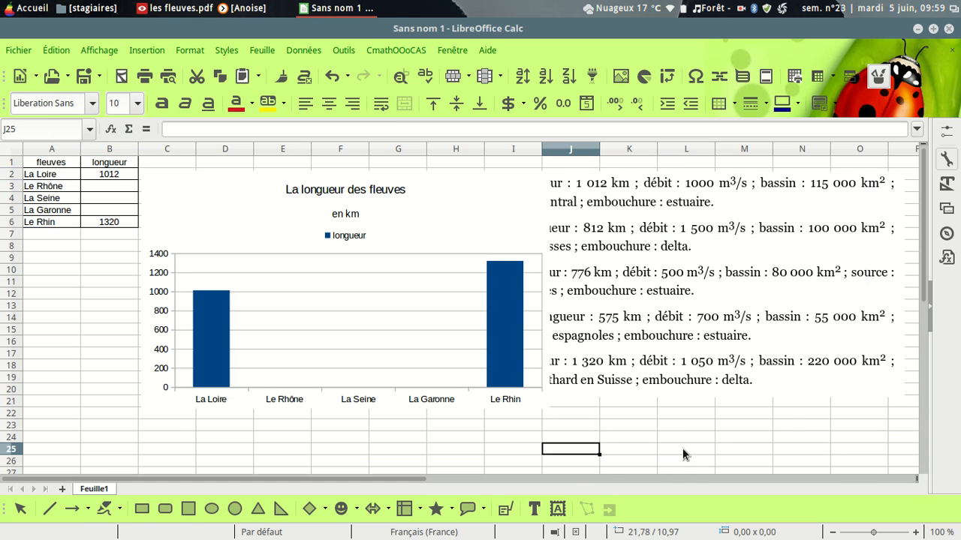
scroll(735, 432, down, 1)
mouse_move(275, 183)
mouse_down()
mouse_move(236, 253)
mouse_move(177, 300)
mouse_move(166, 290)
mouse_up()
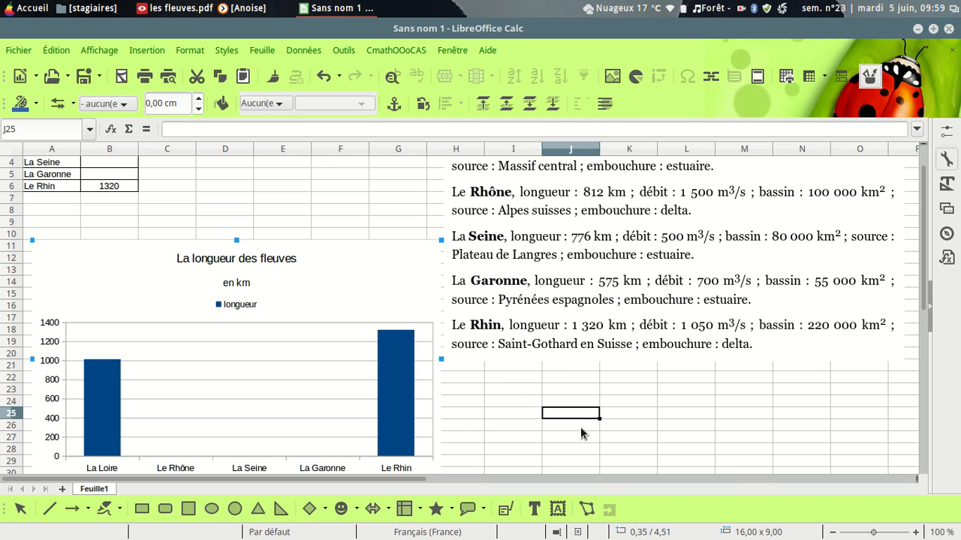
scroll(580, 427, down, 2)
scroll(610, 402, up, 3)
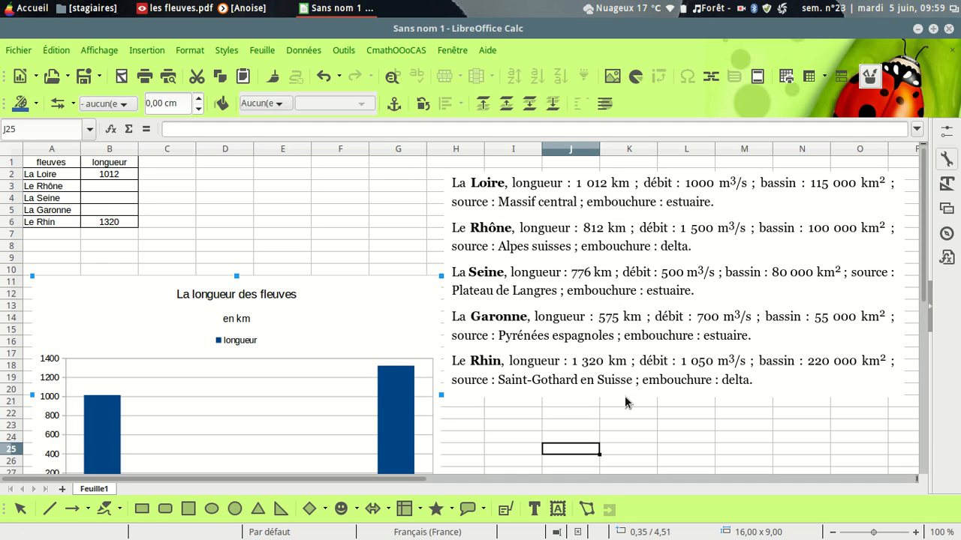
Step: Shift the source text image slightly upwards, level with the first rows of the table
click(679, 282)
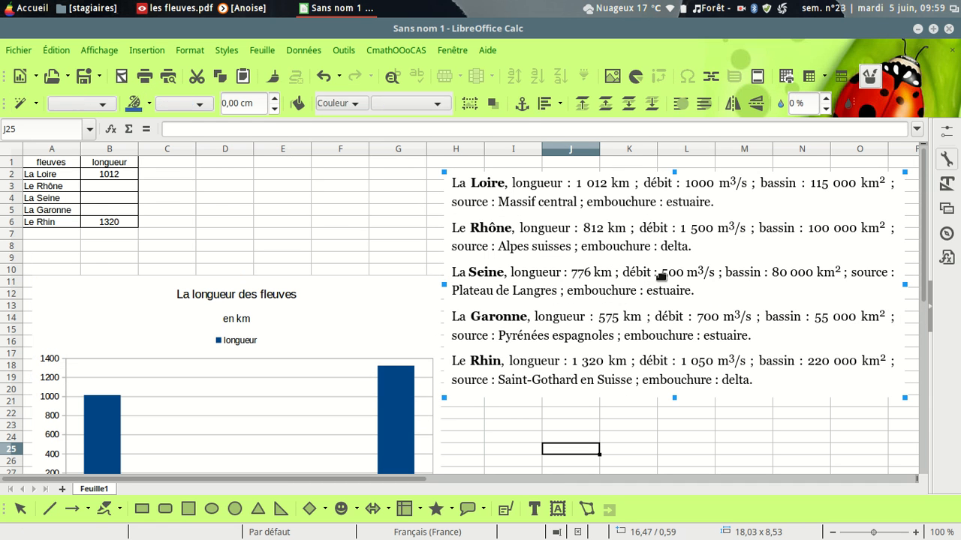
drag(683, 284, 684, 275)
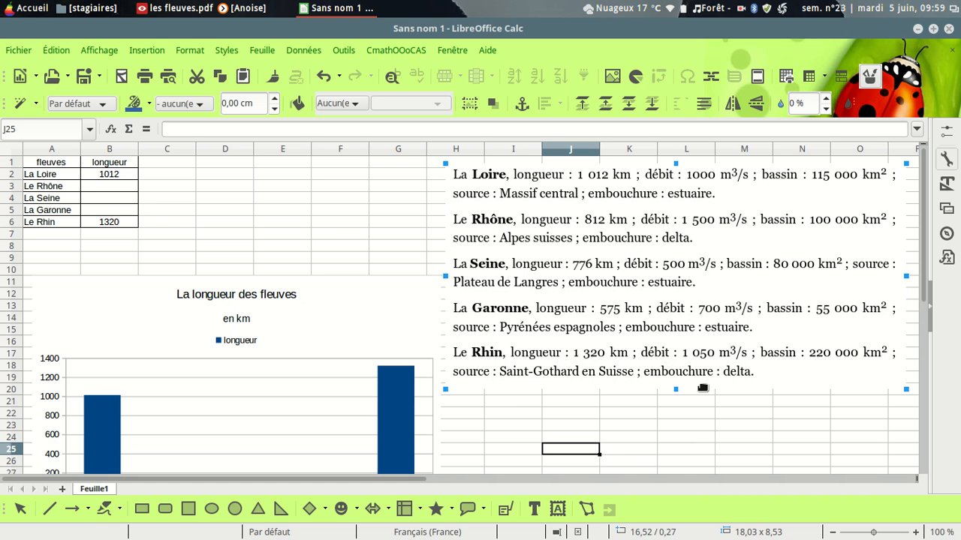
click(696, 450)
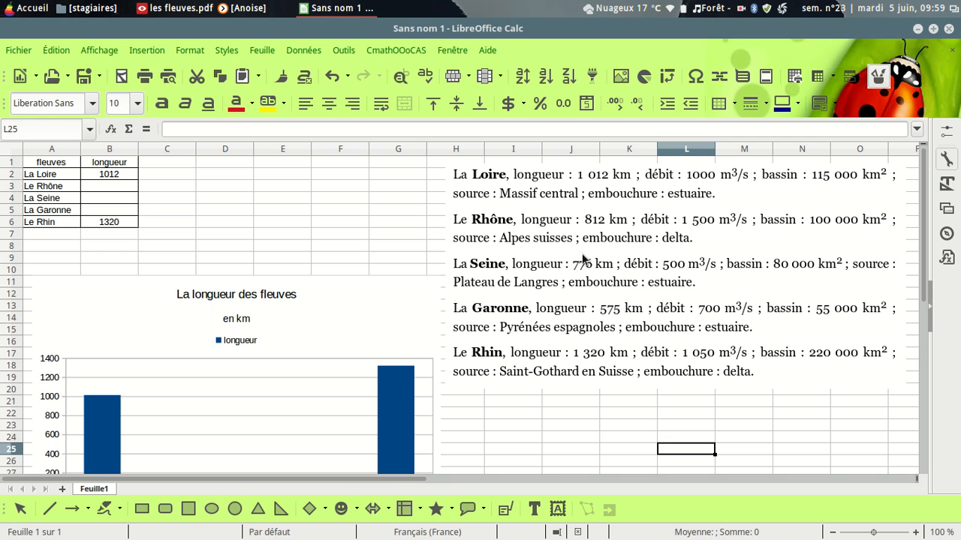
Step: Frame the source text image with a continuous border line 0,10 cm thick
click(509, 221)
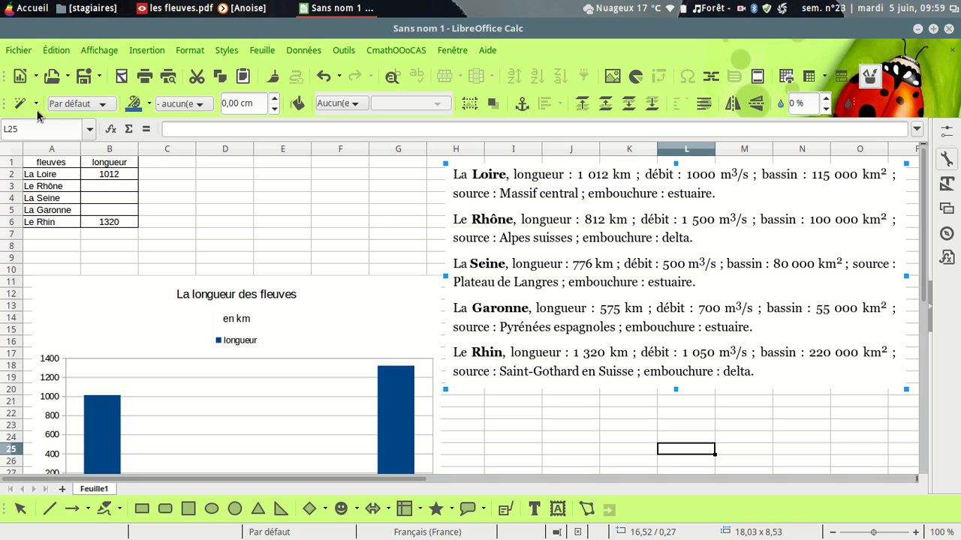
click(103, 106)
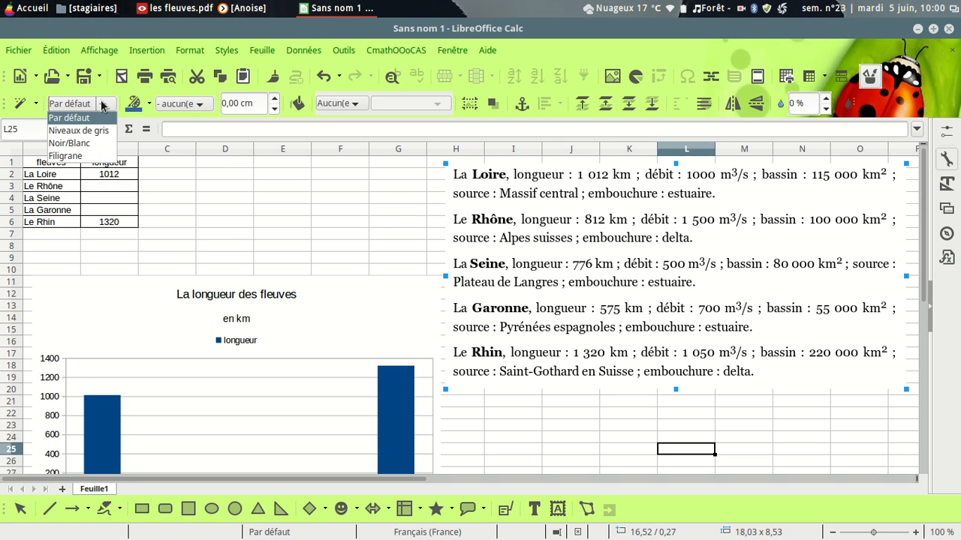
click(201, 105)
click(201, 105)
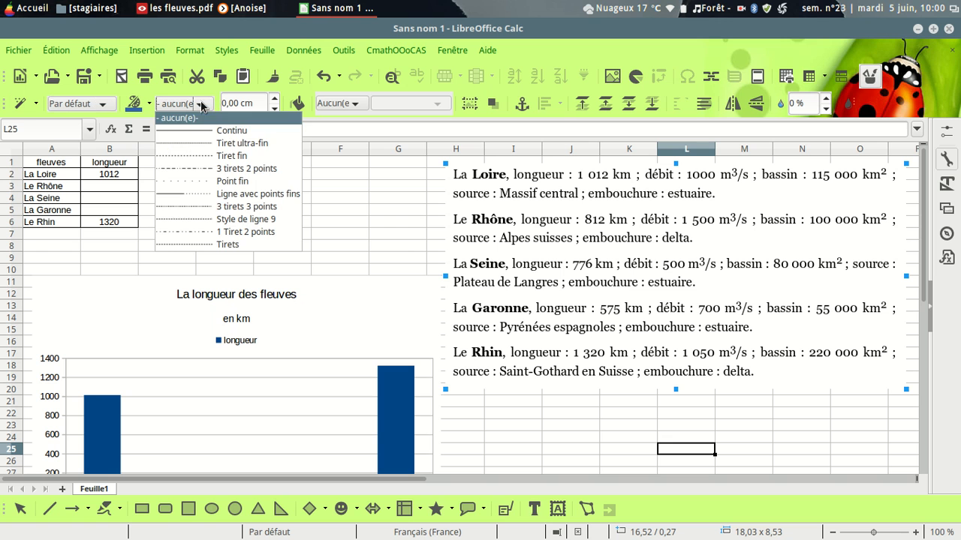
click(226, 130)
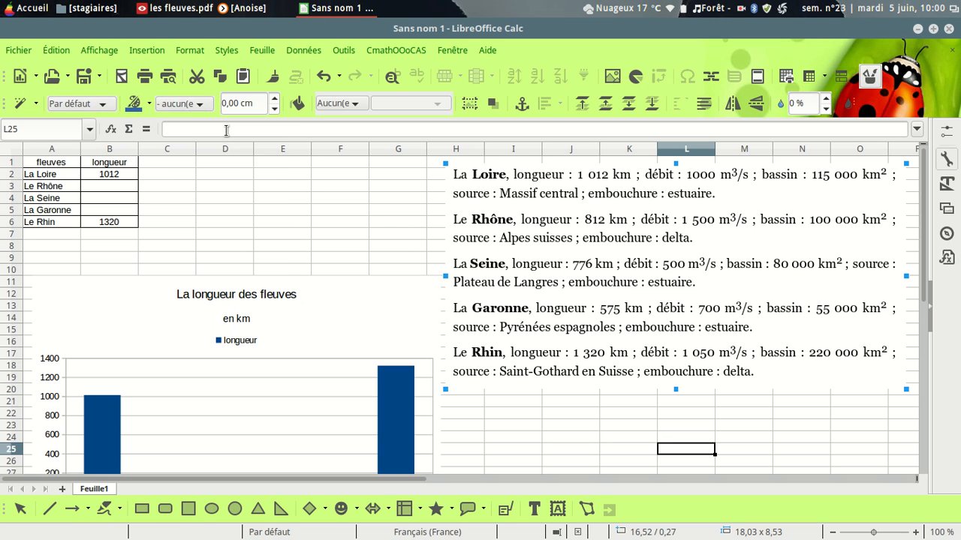
click(274, 98)
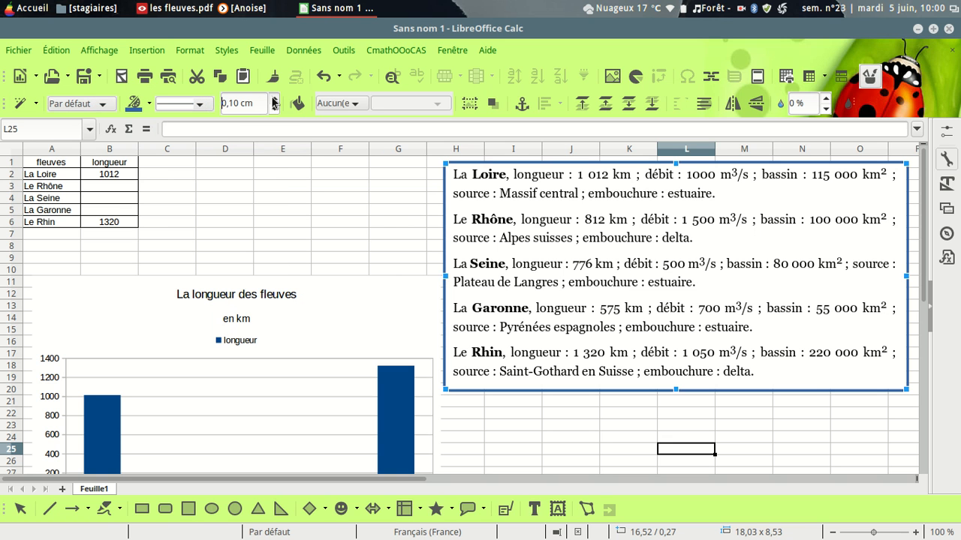
click(367, 234)
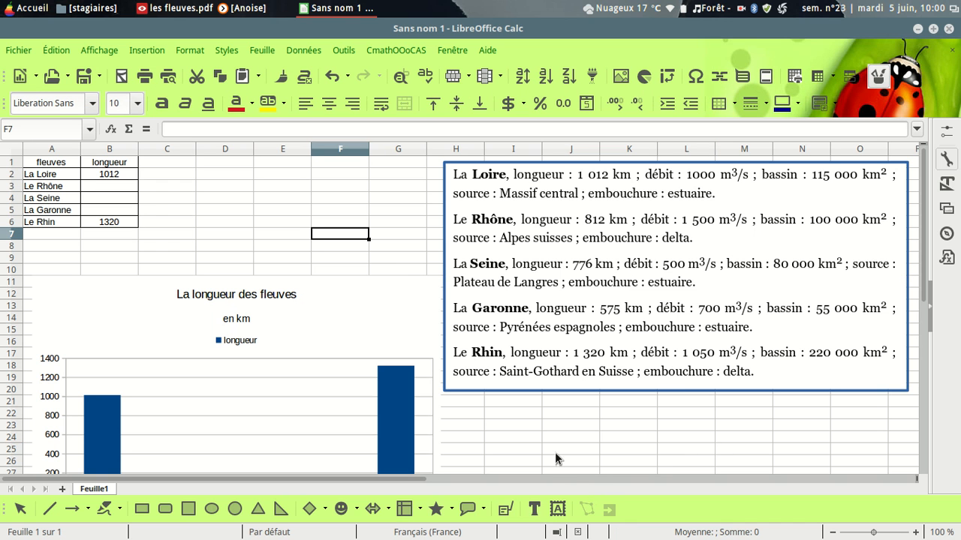
Step: Draw a bent arrow with upward and rightward heads between table and chart, stretched to about 14,90 × 1,75 cm
click(512, 304)
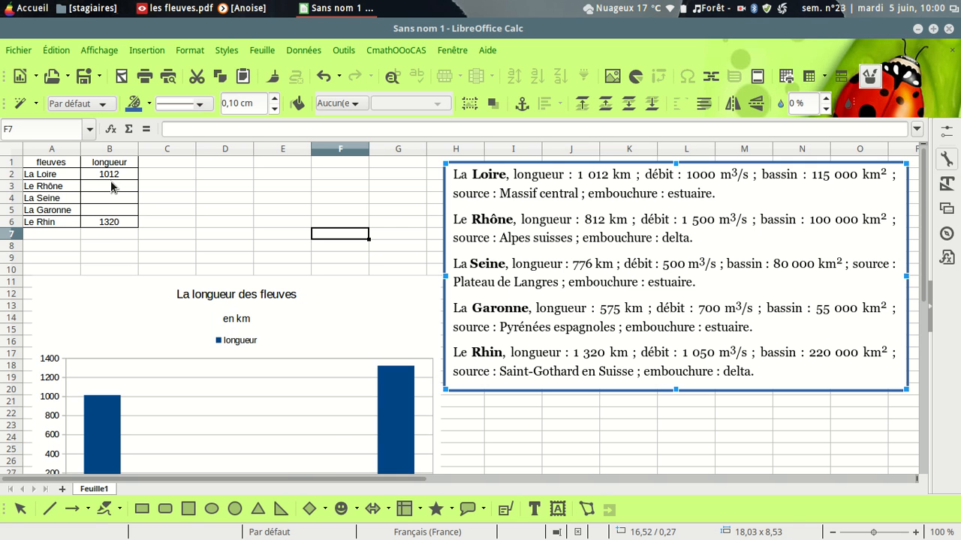
click(389, 511)
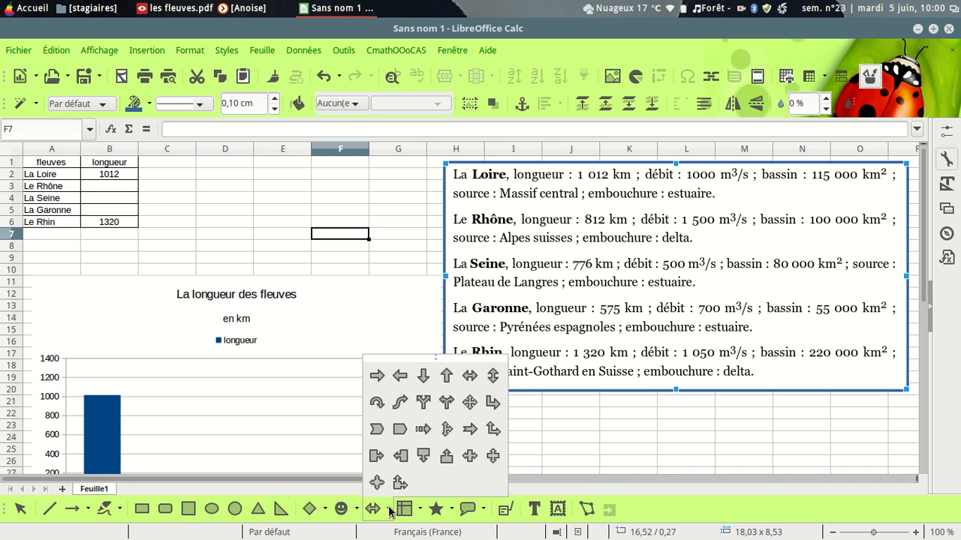
click(493, 429)
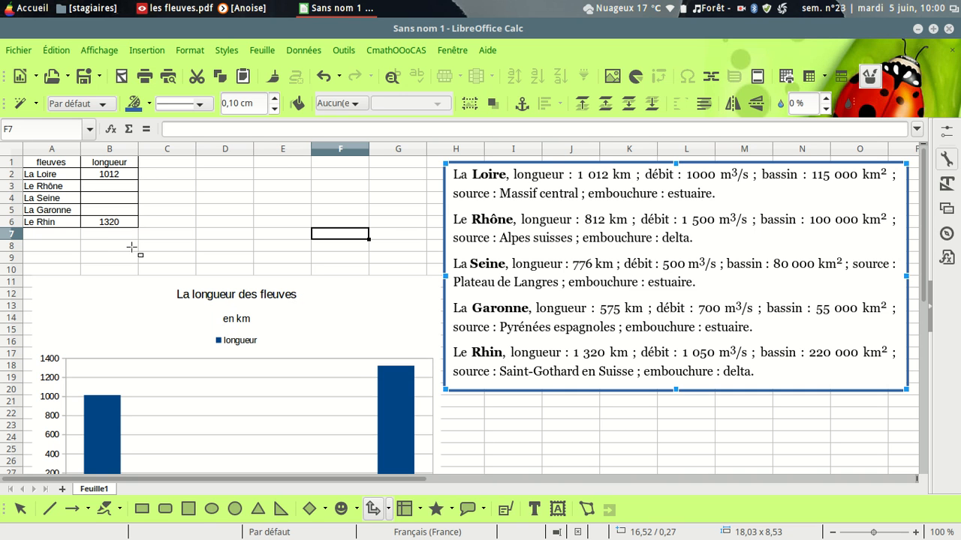
mouse_move(103, 238)
mouse_down()
mouse_move(130, 257)
mouse_move(424, 285)
mouse_up()
drag(275, 240, 220, 238)
drag(101, 261, 43, 261)
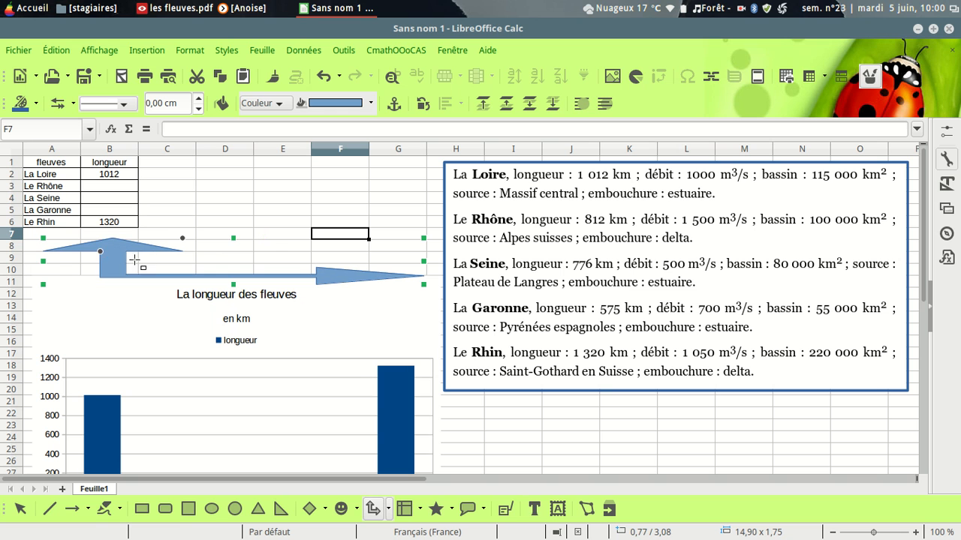
Step: Reshape the bent arrow with a narrower upward head and a shaft shifted under the table, and deselect it
mouse_move(181, 241)
mouse_down()
mouse_move(160, 241)
mouse_move(168, 241)
mouse_up()
drag(101, 256, 93, 253)
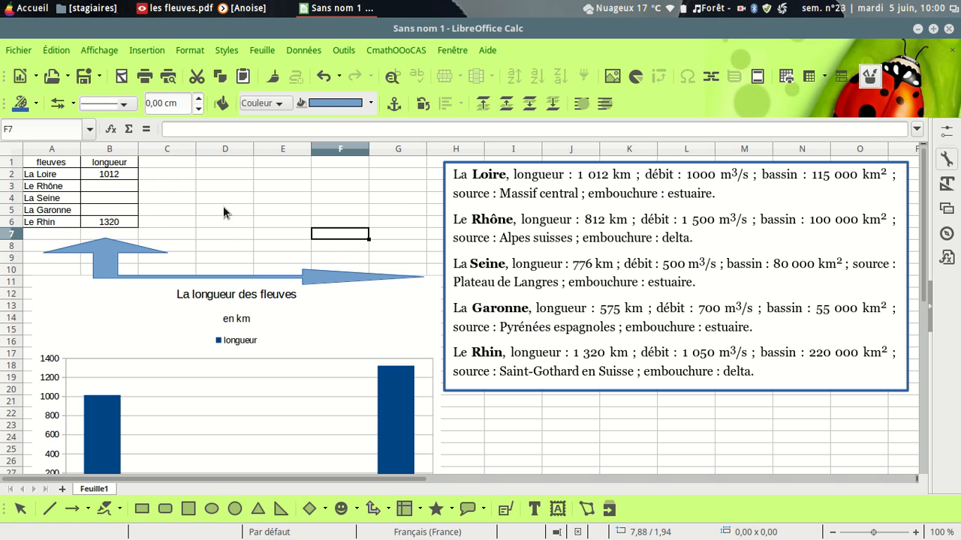
key(Escape)
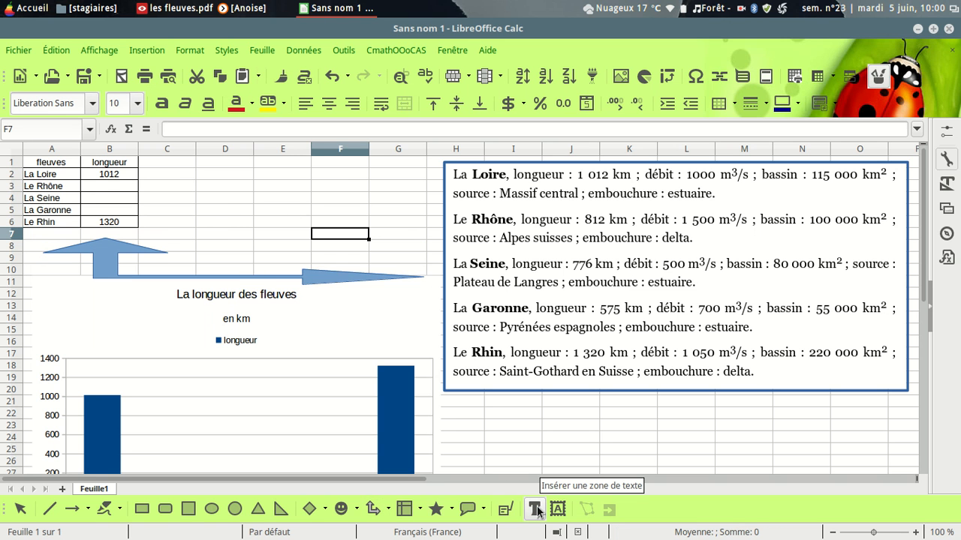
Step: Add a text box about 5,45 × 1,38 cm above the bent arrow, reading "Recopie les données dans le tableau"
click(535, 509)
drag(168, 216, 312, 256)
text(recopie)
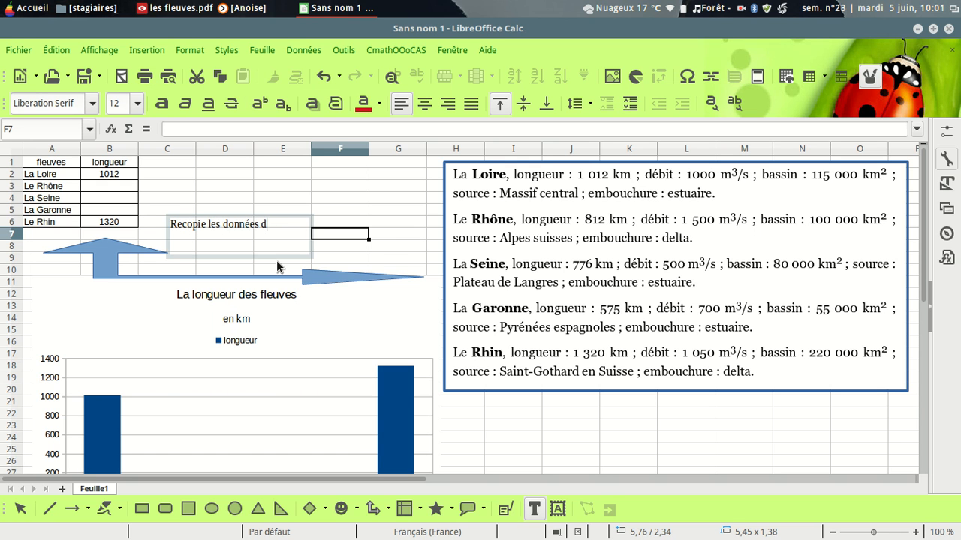
text(les données dans le tableau)
key(Escape)
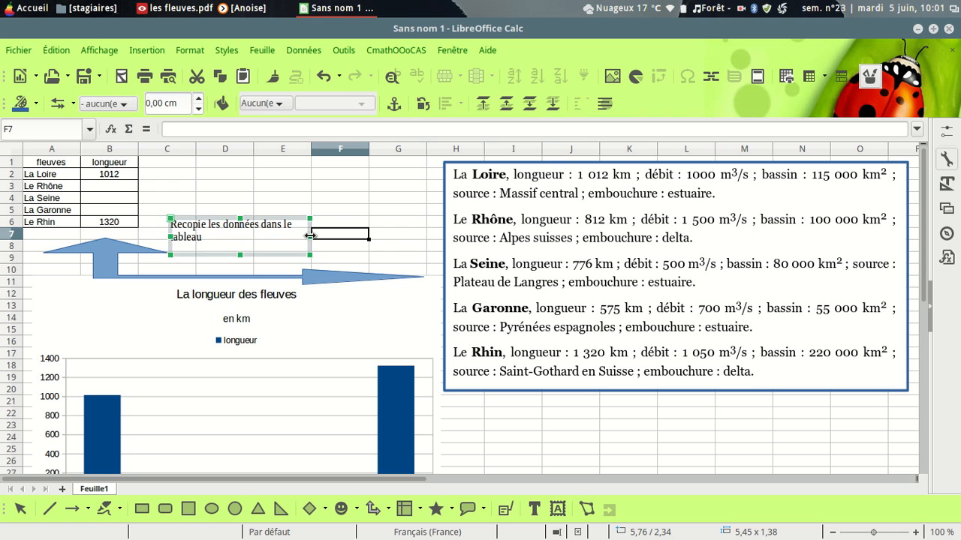
Step: Widen the instruction text box above the bent arrow to about 7,46 × 1,55 cm and deselect it
drag(311, 237, 358, 237)
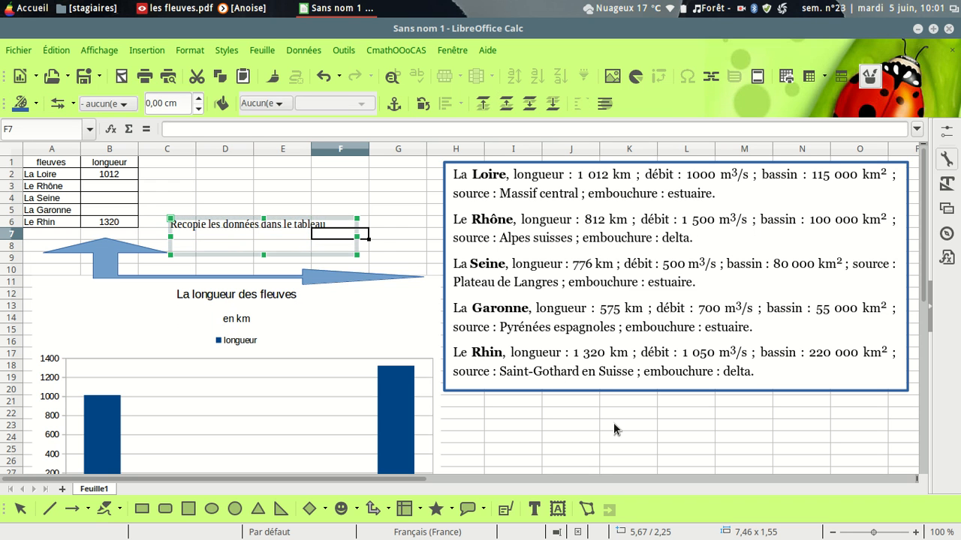
click(620, 421)
scroll(620, 417, down, 3)
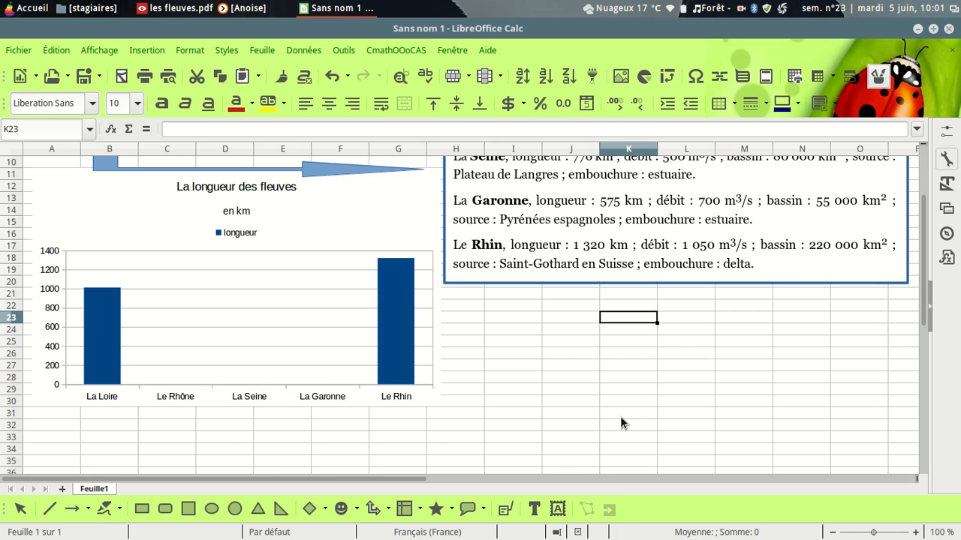
scroll(621, 418, up, 1)
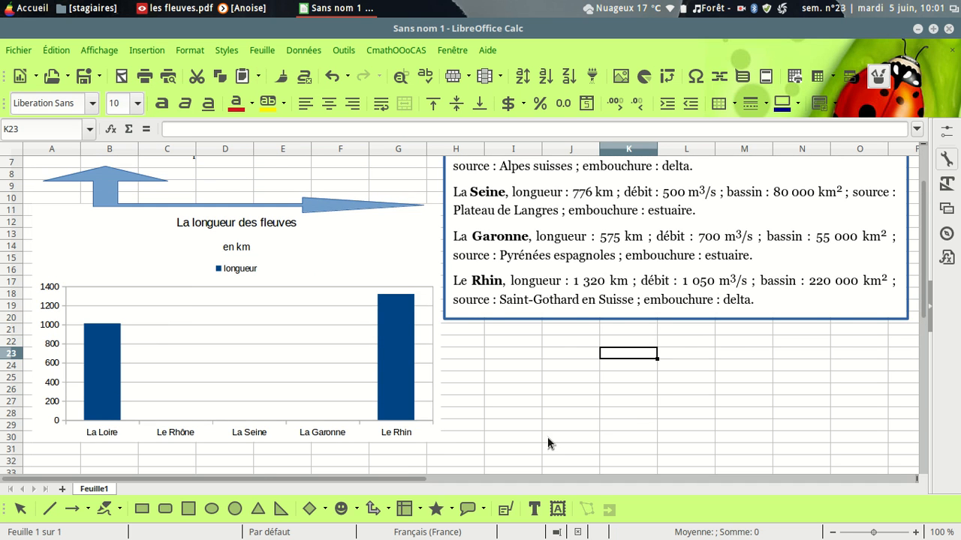
scroll(541, 439, up, 2)
scroll(539, 439, down, 2)
scroll(539, 437, up, 2)
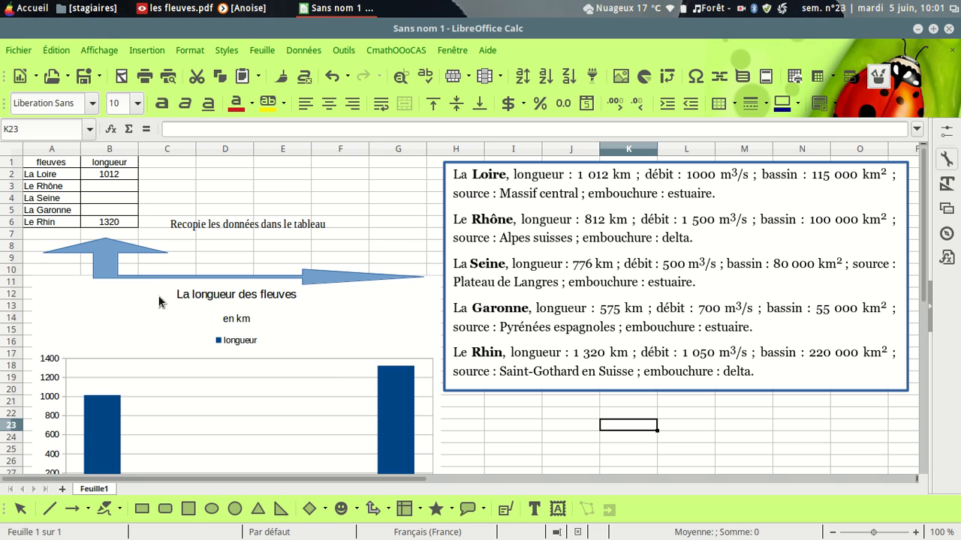
Step: Clear the length of La Loire in cell B2
click(110, 175)
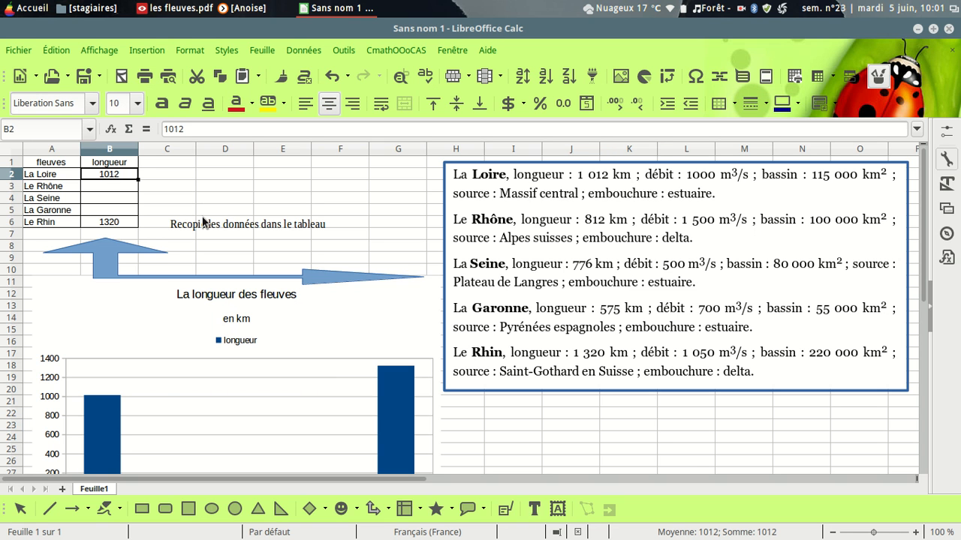
key(Delete)
scroll(150, 209, down, 2)
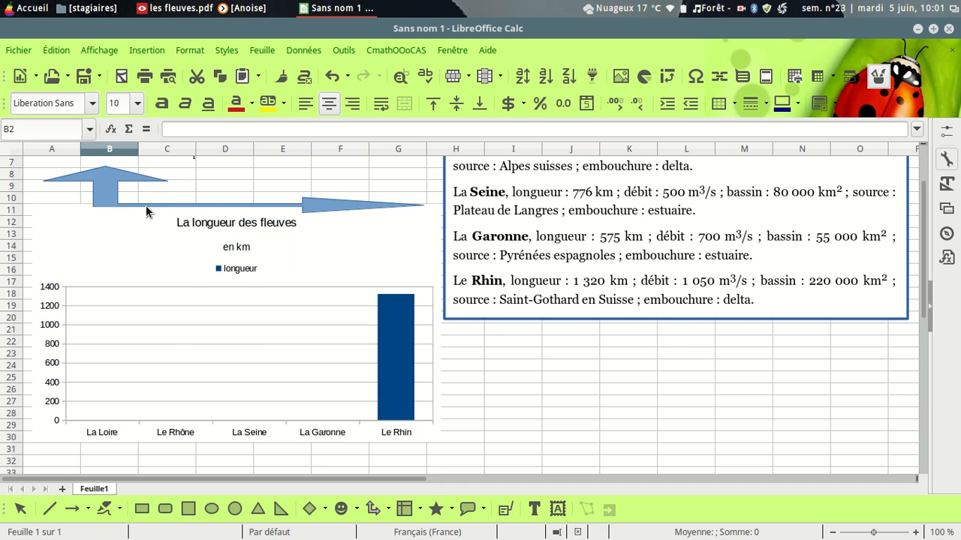
scroll(145, 206, up, 2)
Step: Clear the length of Le Rhin in cell B6 and look at the emptied chart
click(118, 222)
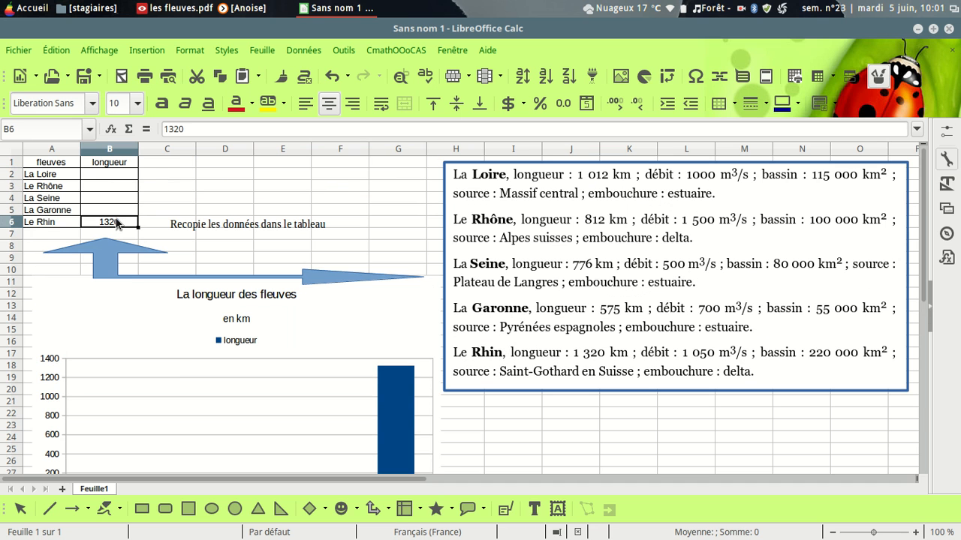
key(Delete)
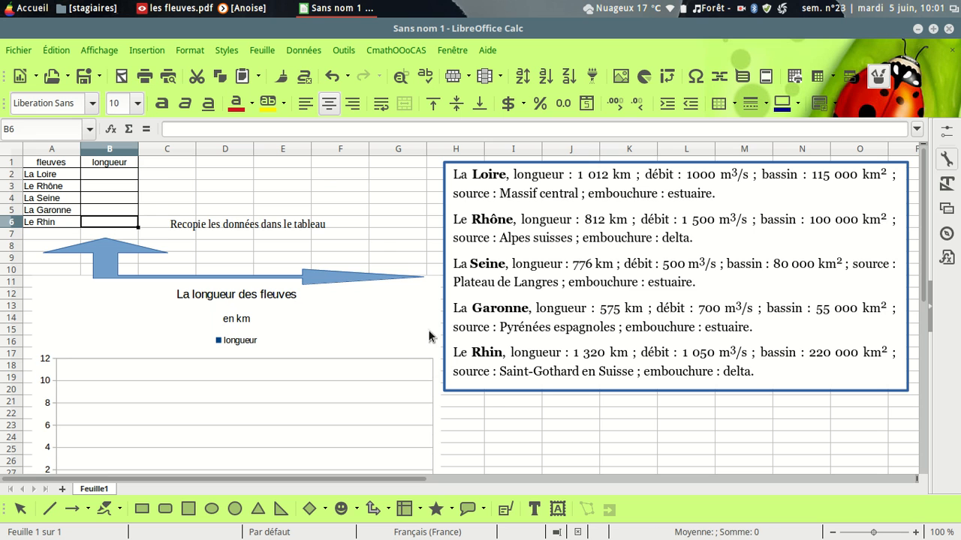
scroll(480, 402, down, 2)
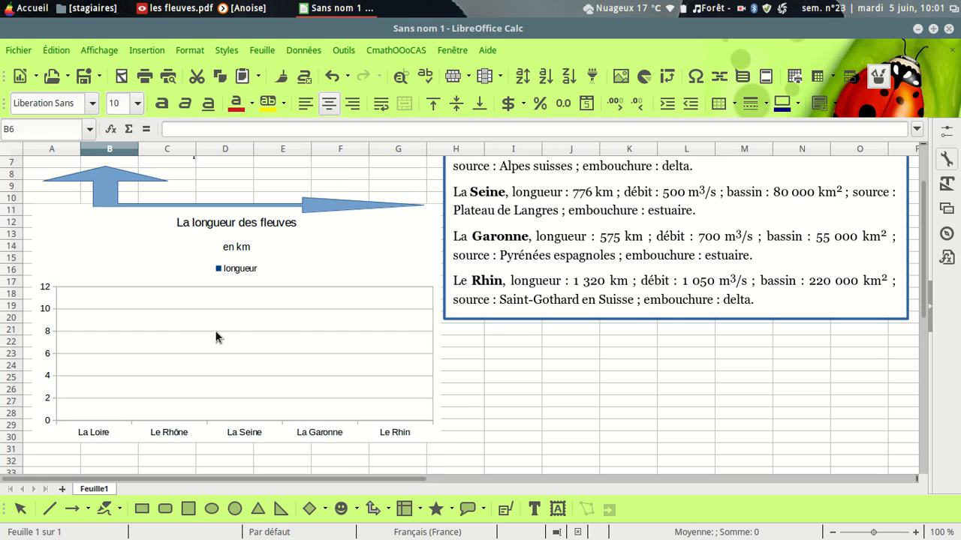
scroll(105, 283, up, 2)
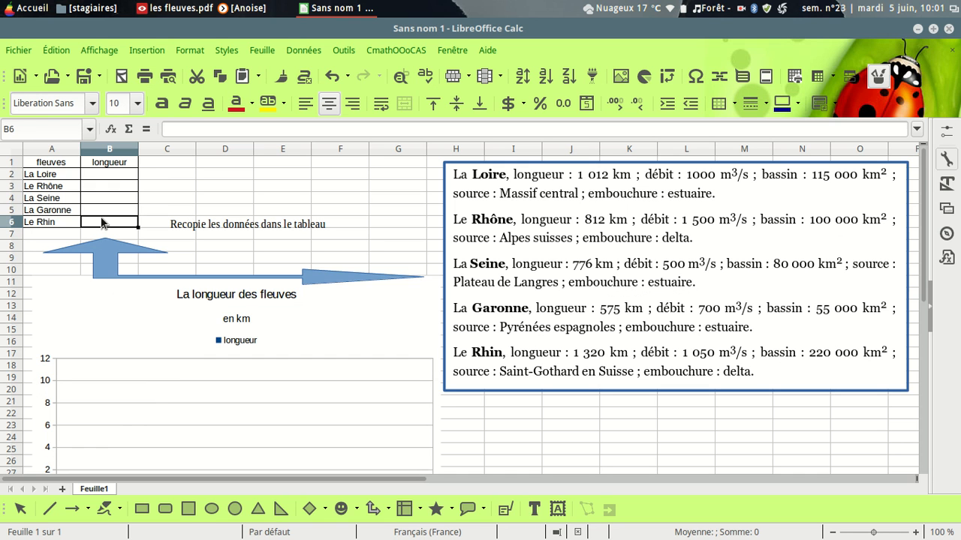
Step: Enter 1320 as the length of Le Rhin in cell B6 and check its column in the chart
text(1320)
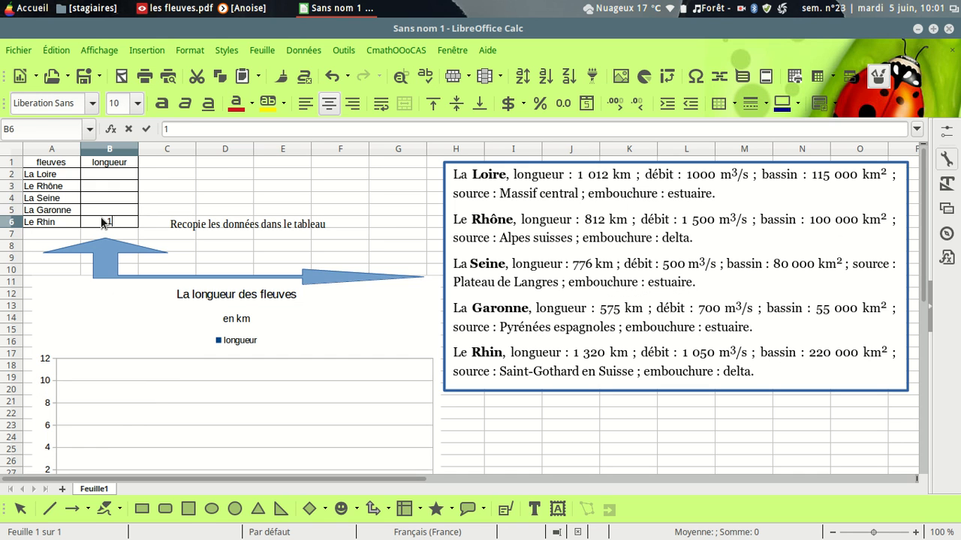
click(578, 457)
scroll(563, 428, down, 2)
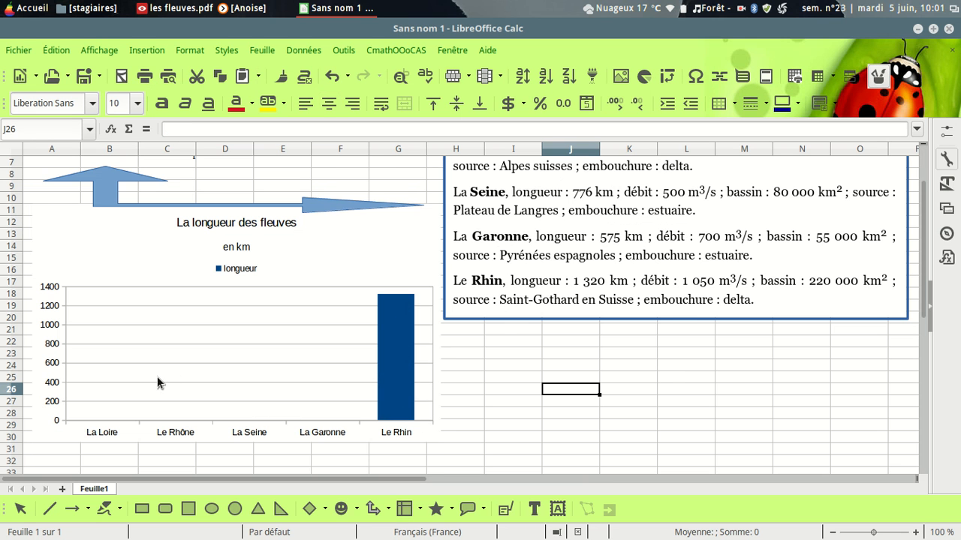
scroll(157, 383, up, 2)
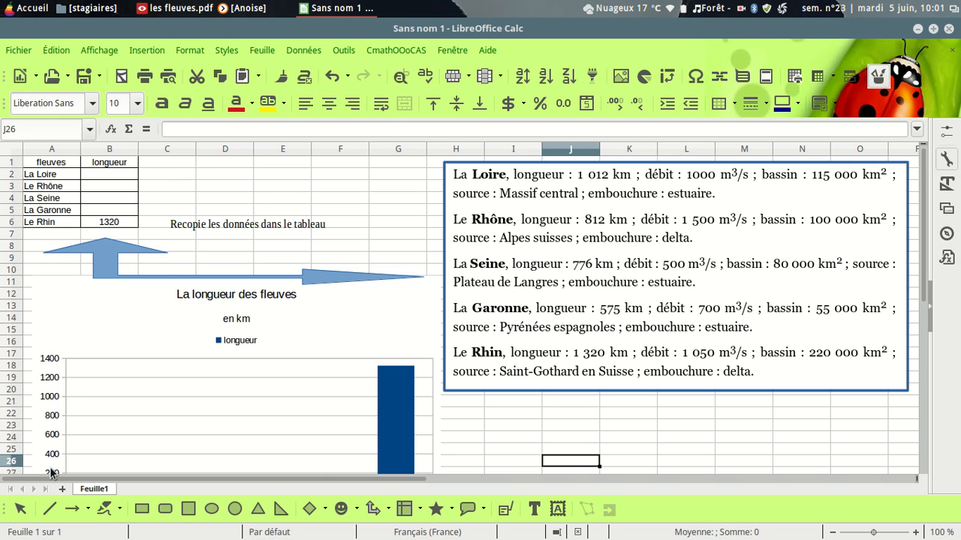
Step: Save the spreadsheet as "exemple pour l'élève" in TICE 2017-2018 / traiter des données numériques / stagiaires
click(15, 51)
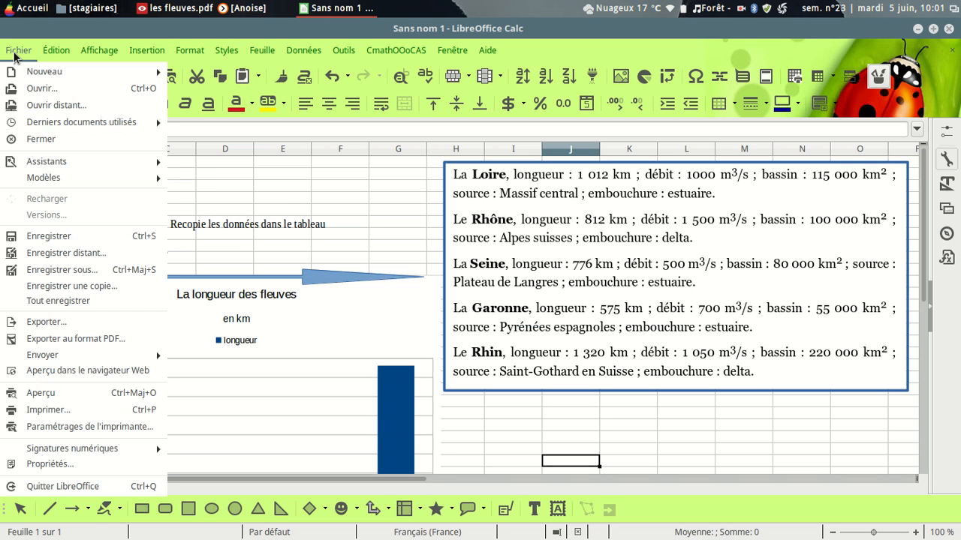
click(50, 271)
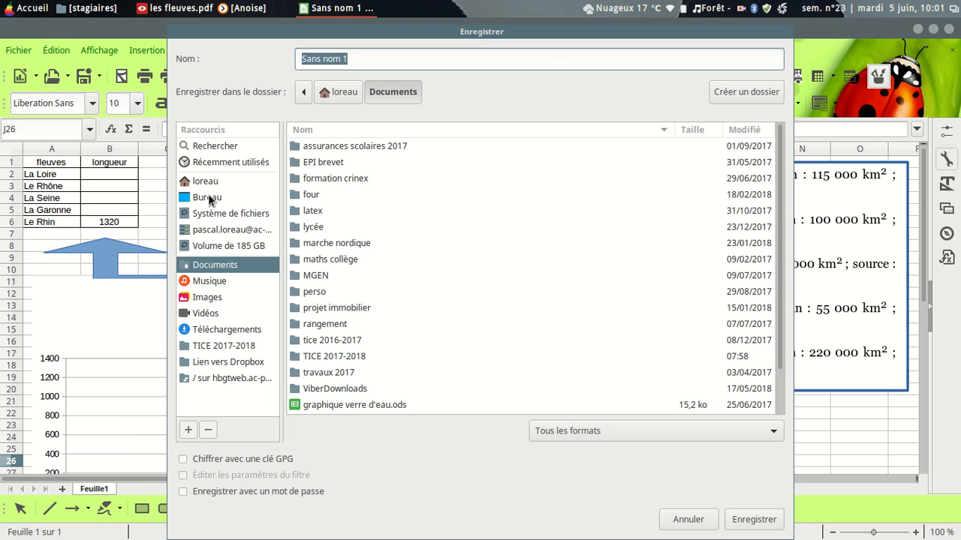
click(241, 345)
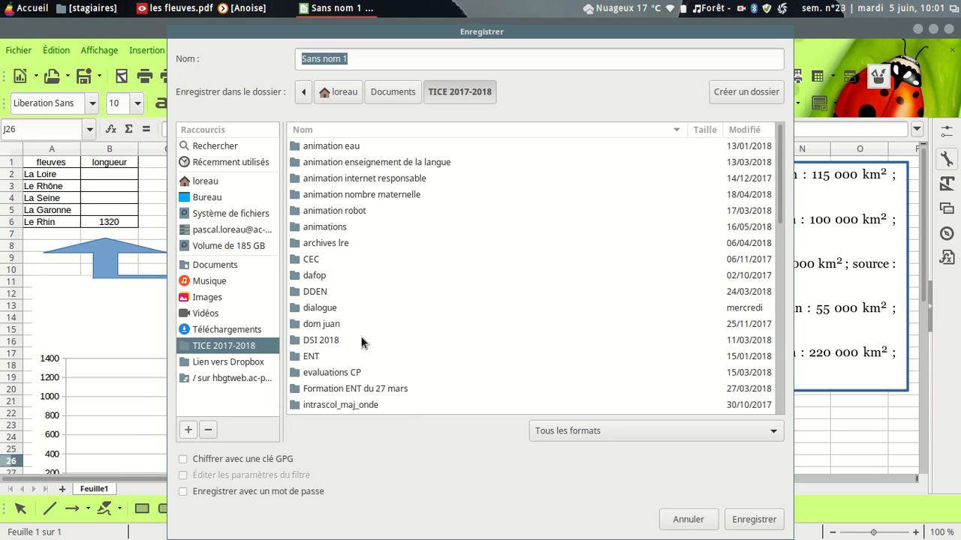
scroll(412, 303, down, 4)
scroll(430, 313, down, 3)
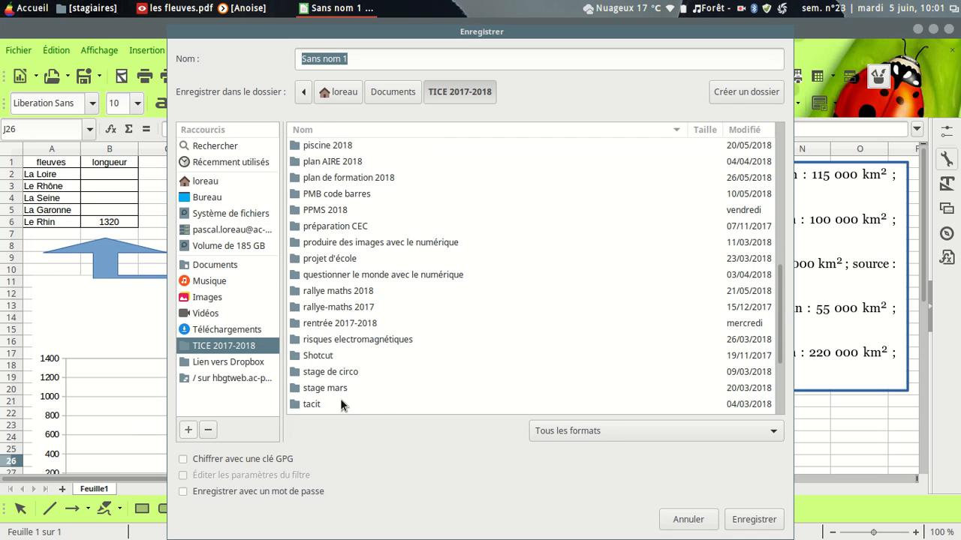
scroll(375, 379, down, 2)
double_click(384, 362)
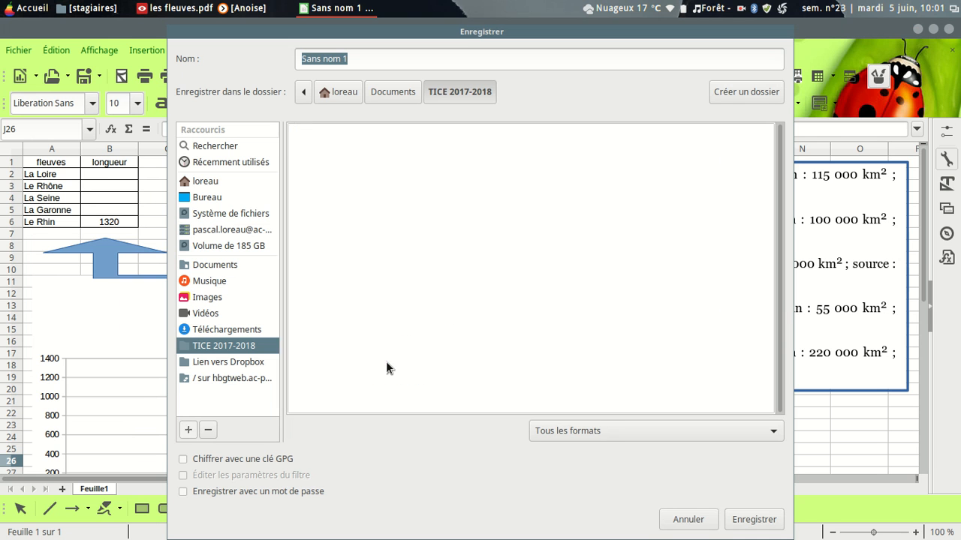
double_click(337, 147)
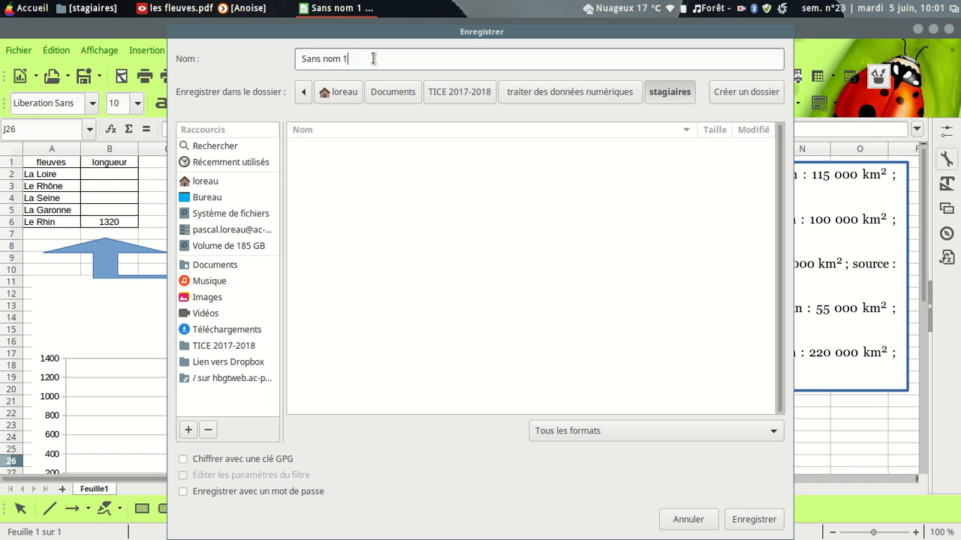
text(exemple pour l'élève)
click(762, 523)
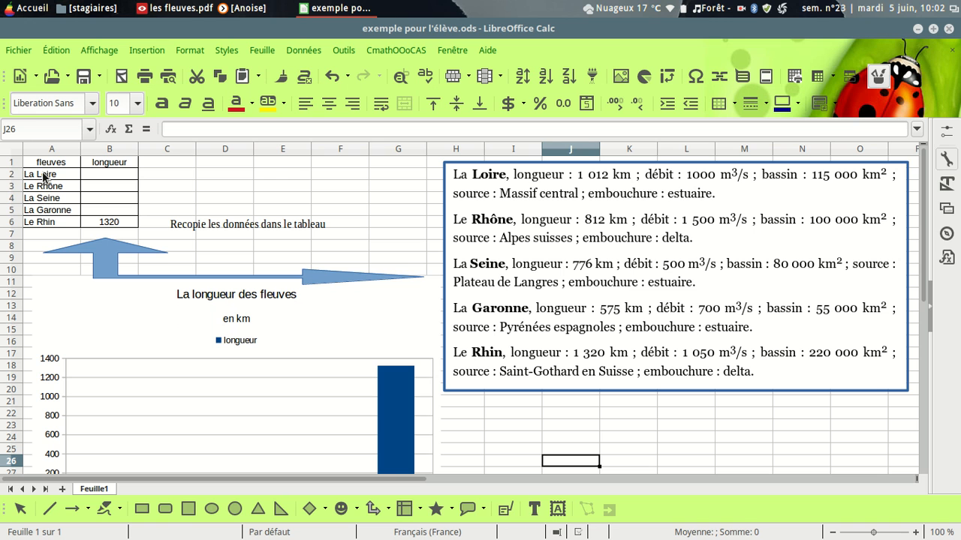
Step: Switch to les fleuves.pdf to check the model table, return to the spreadsheet and select the length cells B2:B6
click(184, 9)
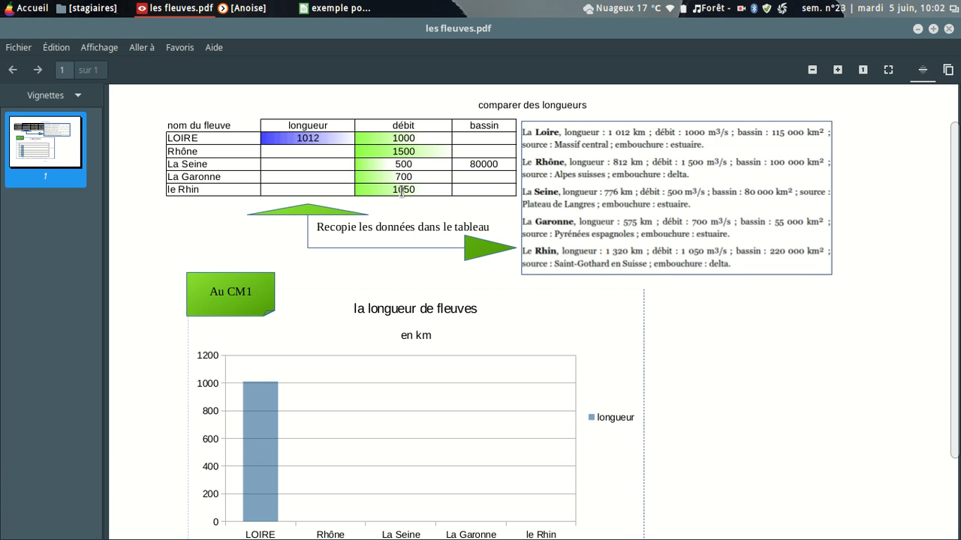
click(182, 13)
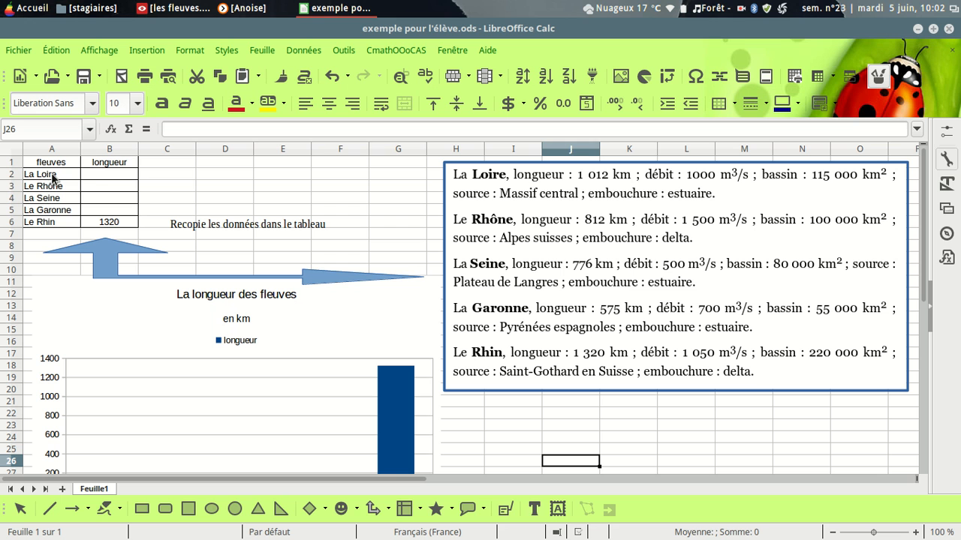
drag(94, 180, 102, 223)
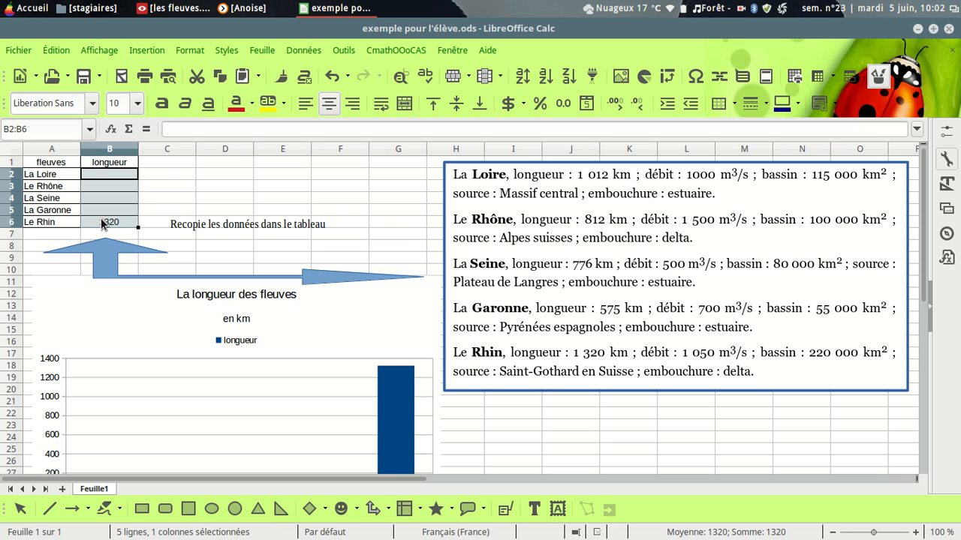
click(191, 51)
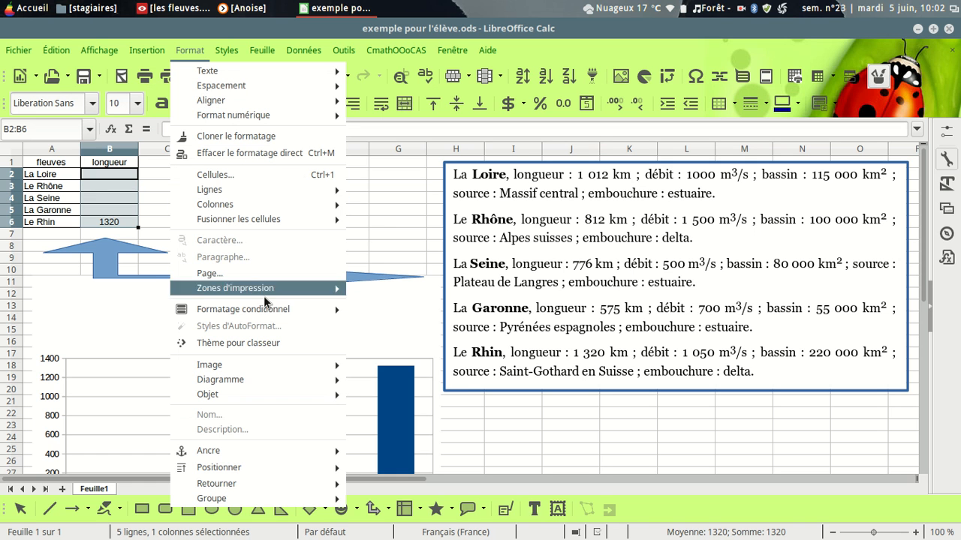
mouse_move(268, 311)
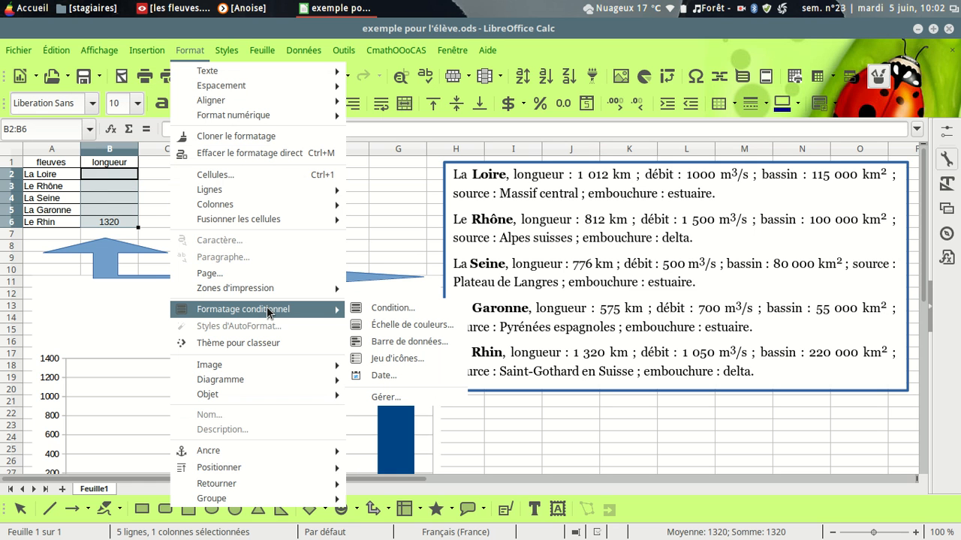
click(407, 325)
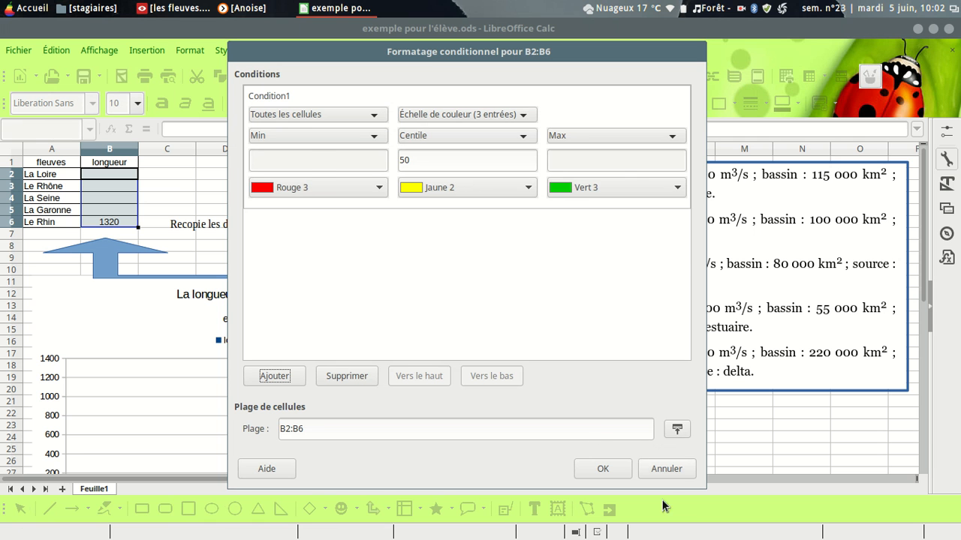
click(674, 470)
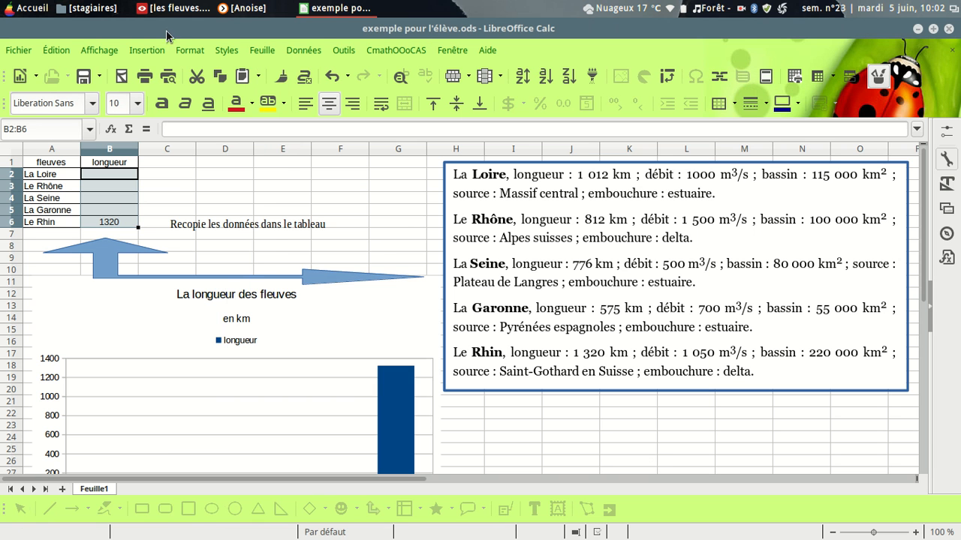
Step: Apply data bar conditional formatting with automatic minimum and maximum to cells B2:B6, and deselect the range
click(190, 49)
mouse_move(264, 312)
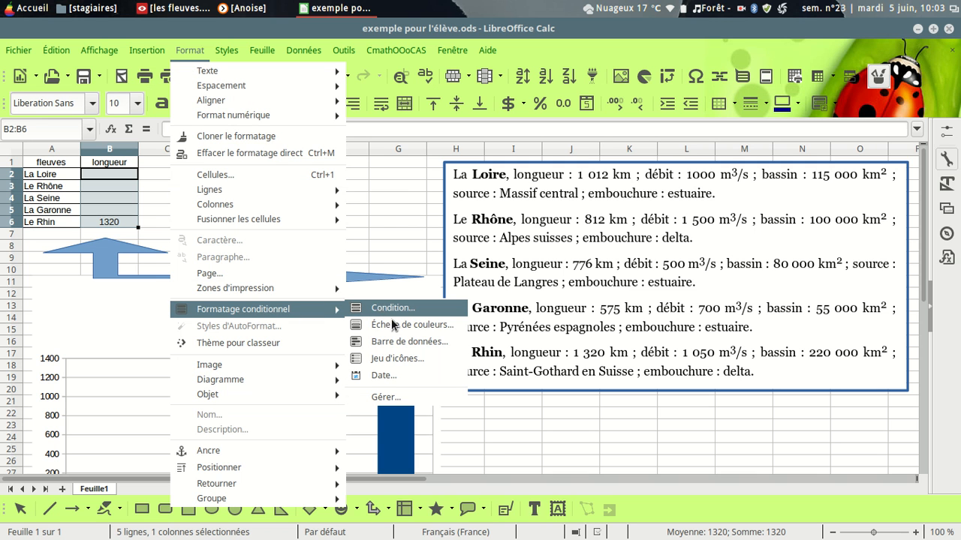
click(408, 344)
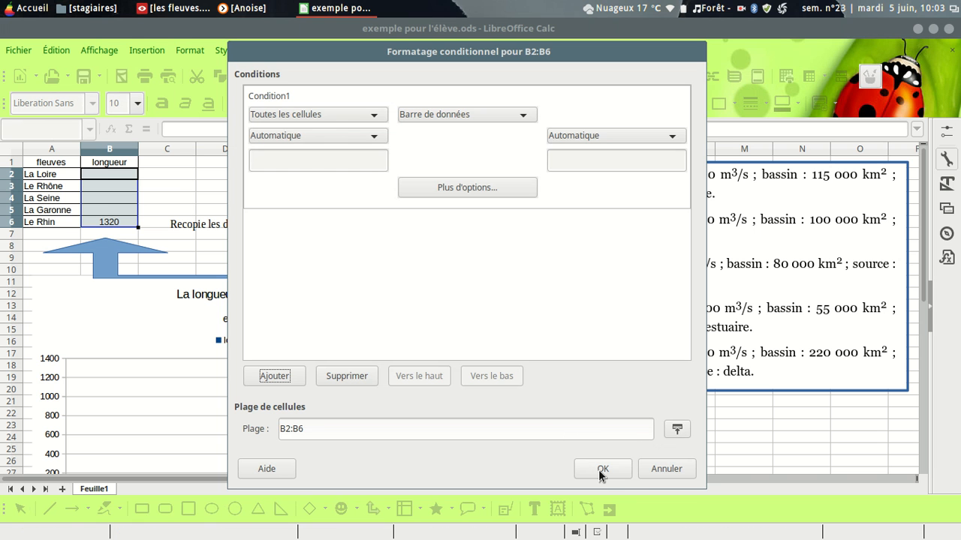
click(603, 469)
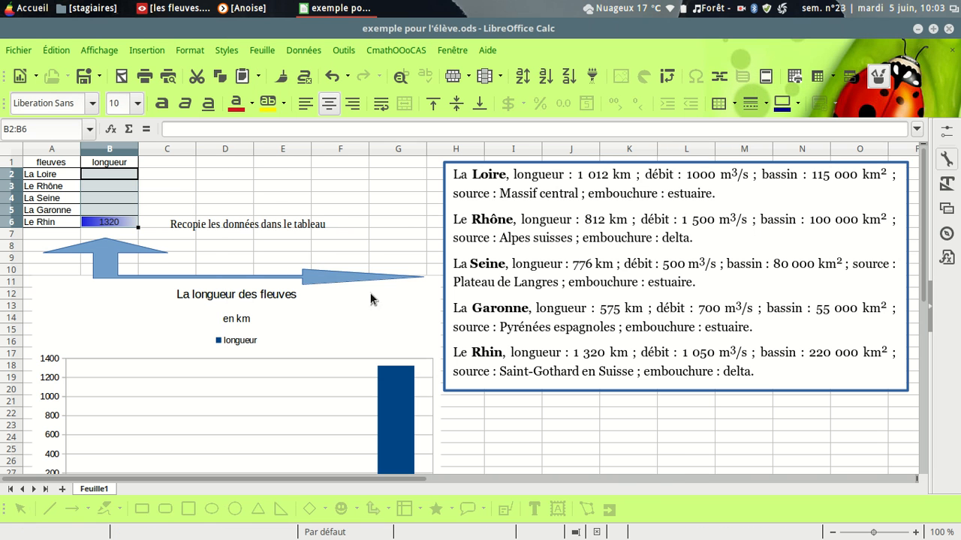
click(244, 189)
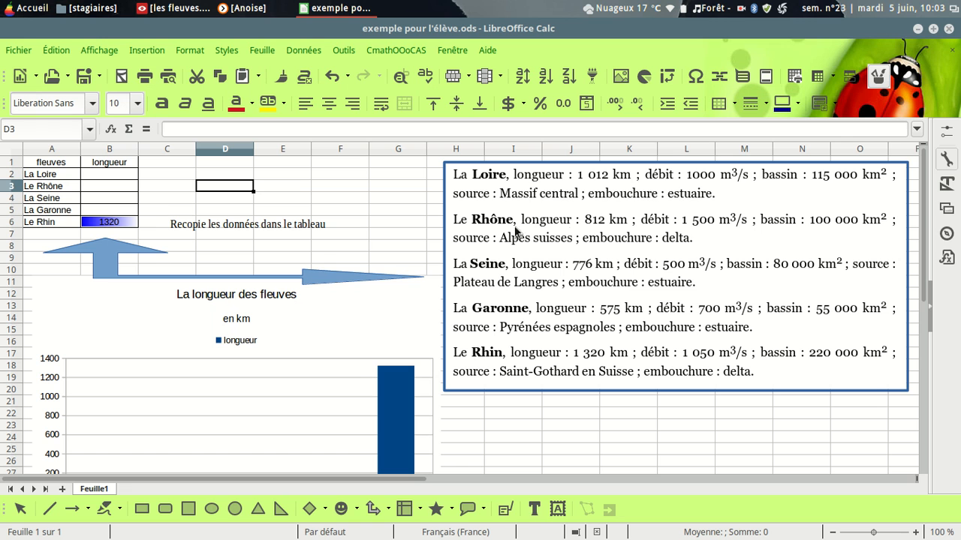
Step: Enter 812 as the length of Le Rhône in cell B3
click(106, 186)
text(812)
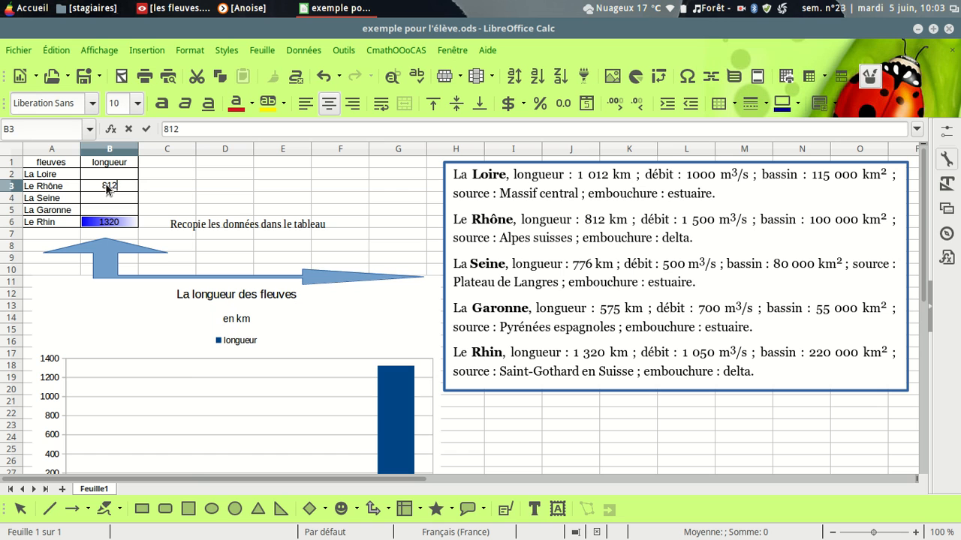
click(213, 202)
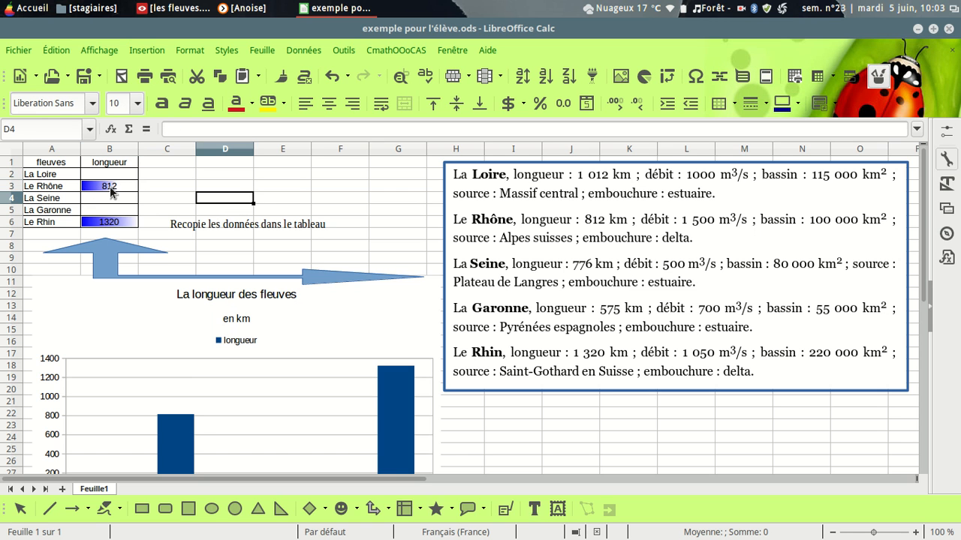